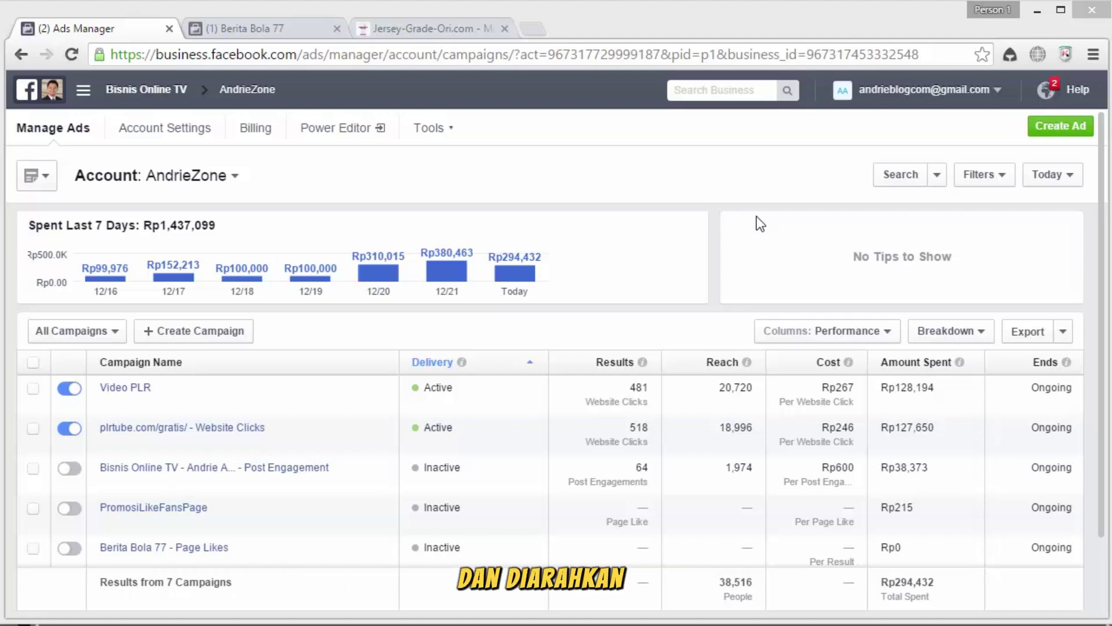
Step: Review the Real Madrid category on the jersey shop site and the Berita Bola 77 post promoting it with a 20% discount
click(422, 34)
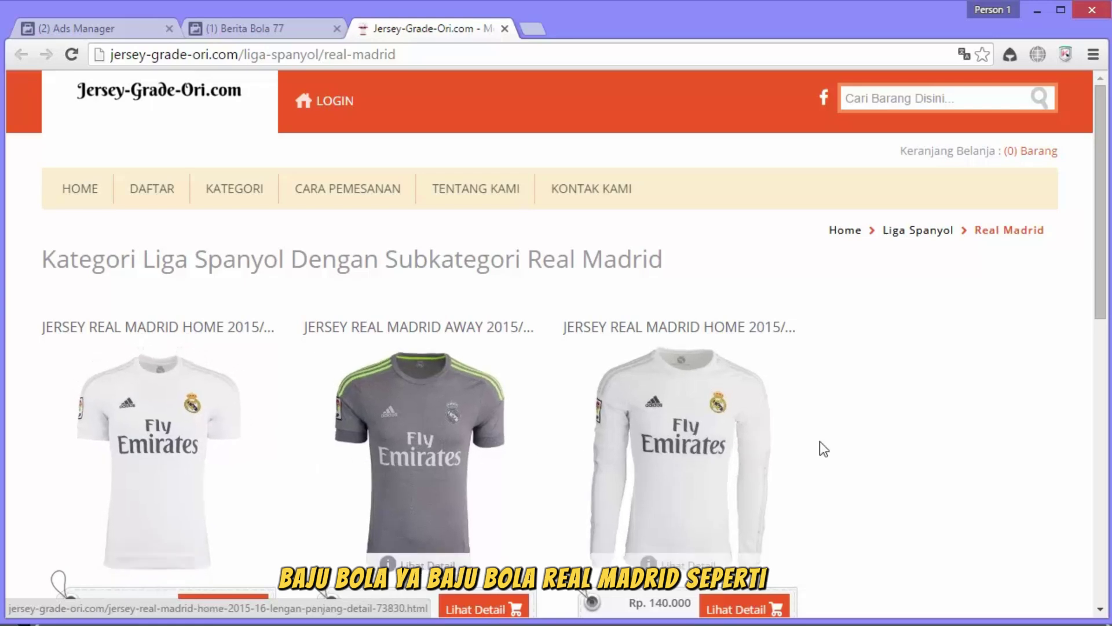
click(273, 29)
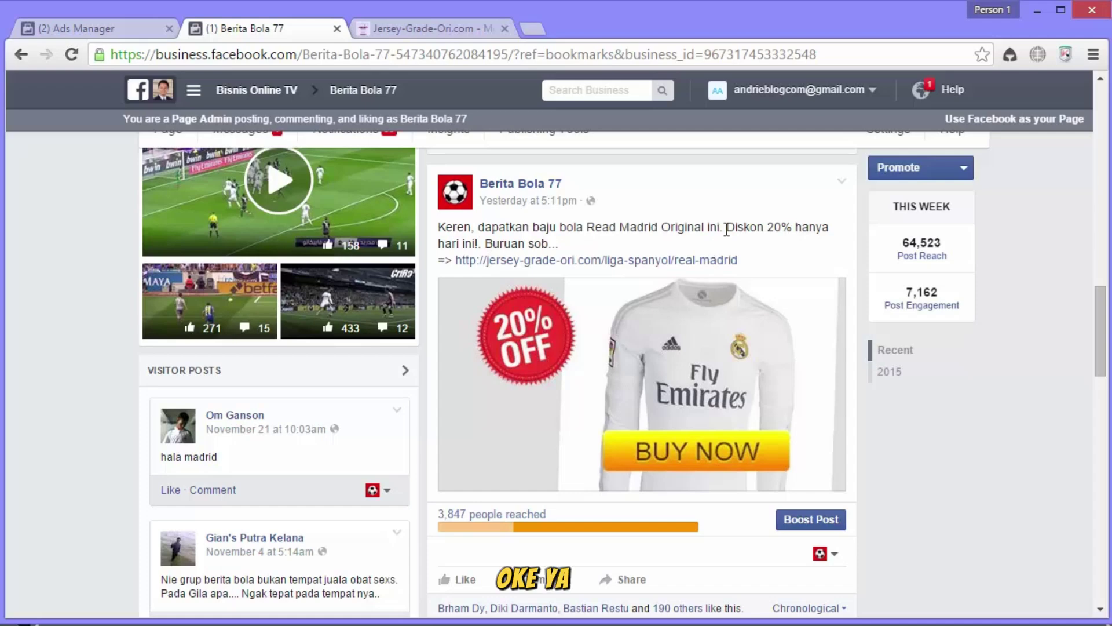
mouse_move(723, 230)
mouse_down()
mouse_move(503, 261)
mouse_move(485, 243)
mouse_up()
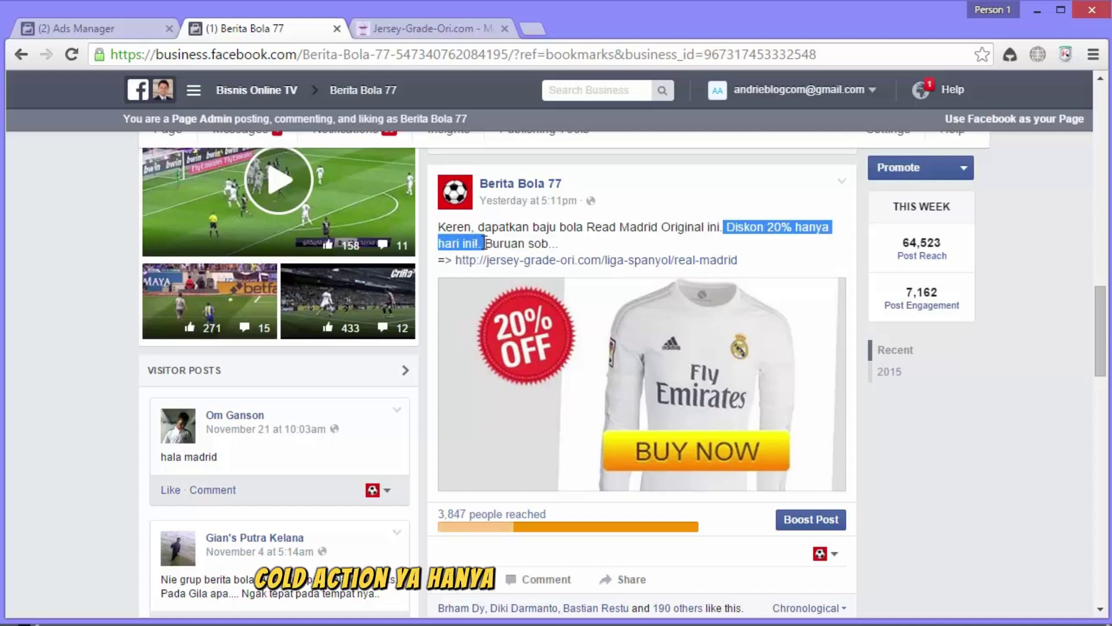
click(747, 247)
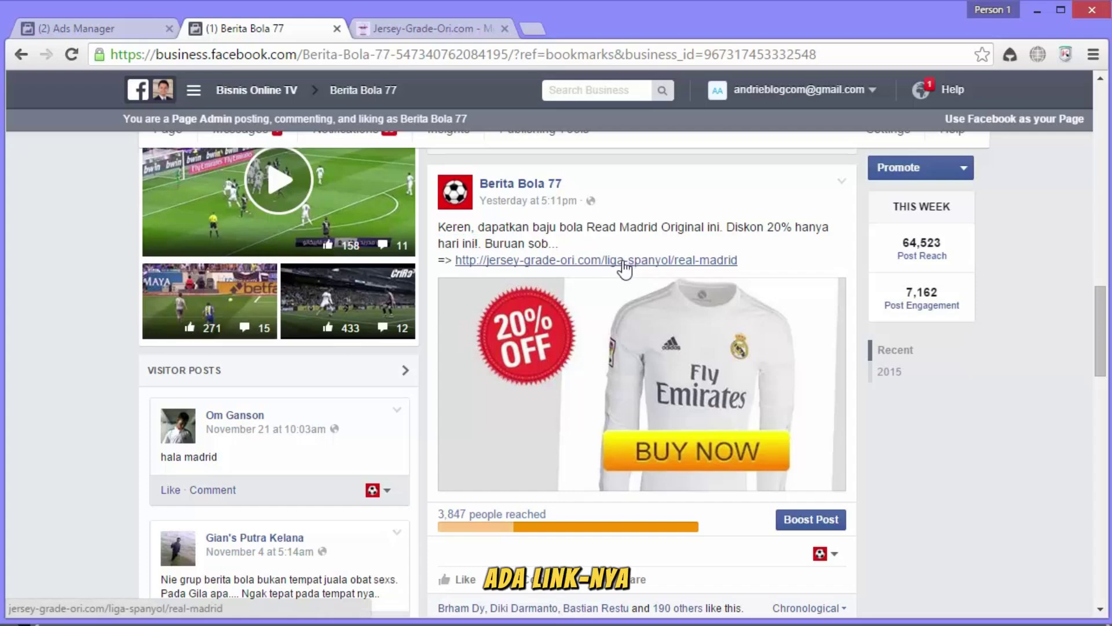
click(430, 27)
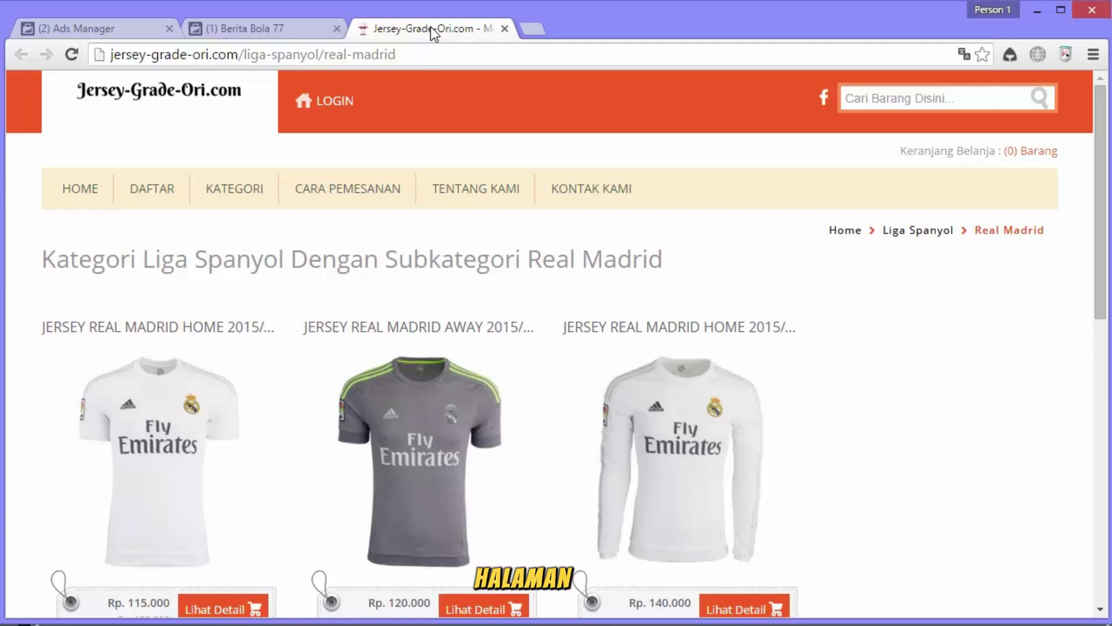
Step: Start a new ad in Ads Manager with the objective of sending people to your website
click(131, 32)
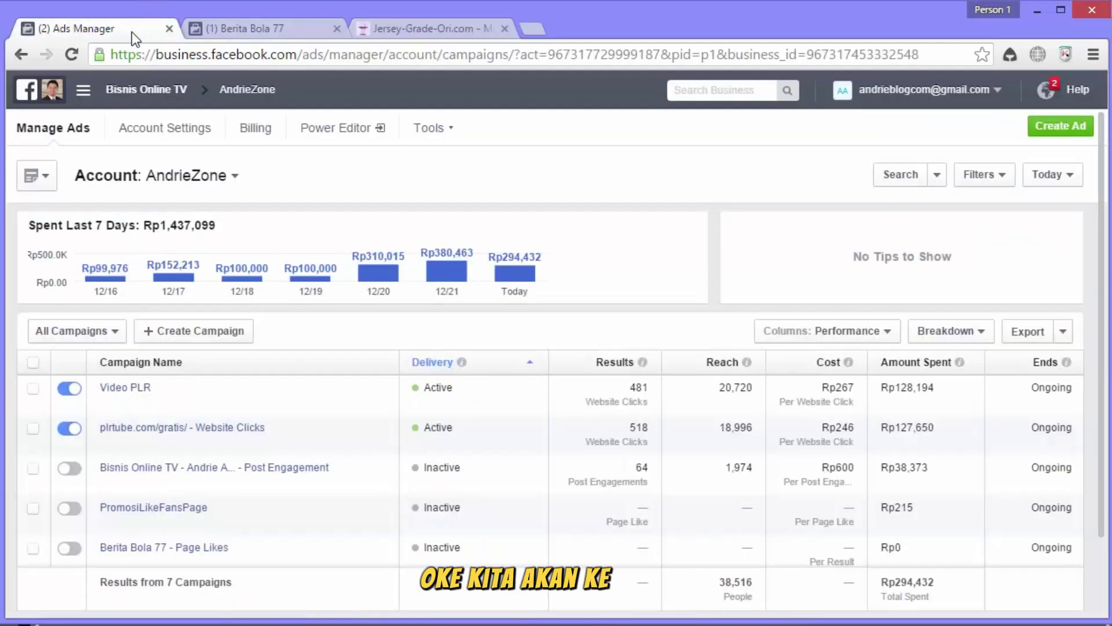
click(1066, 131)
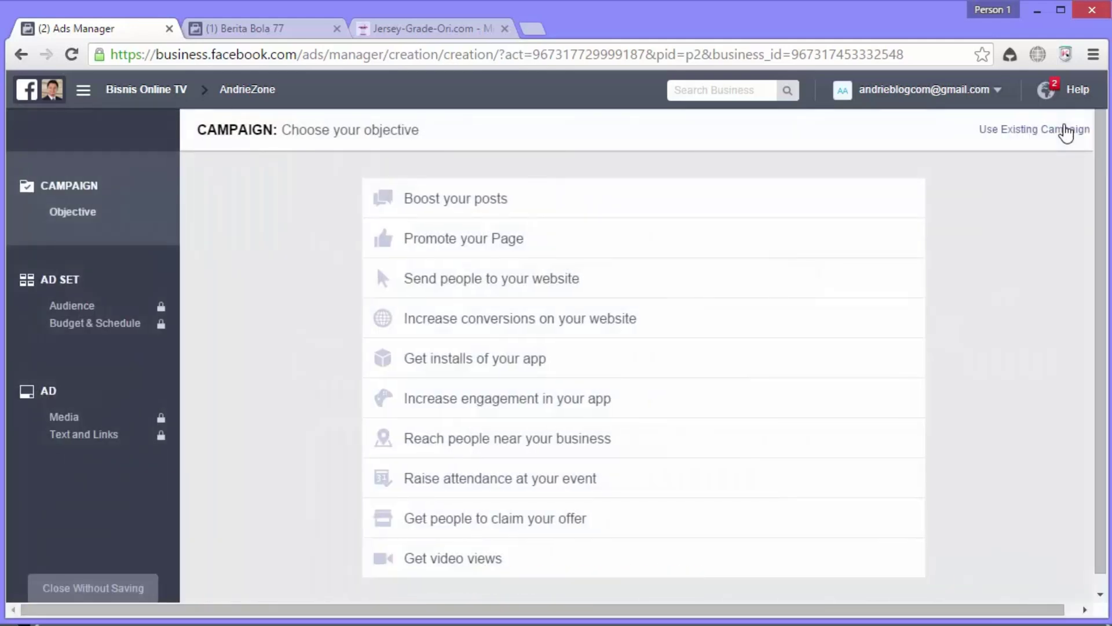
mouse_move(670, 275)
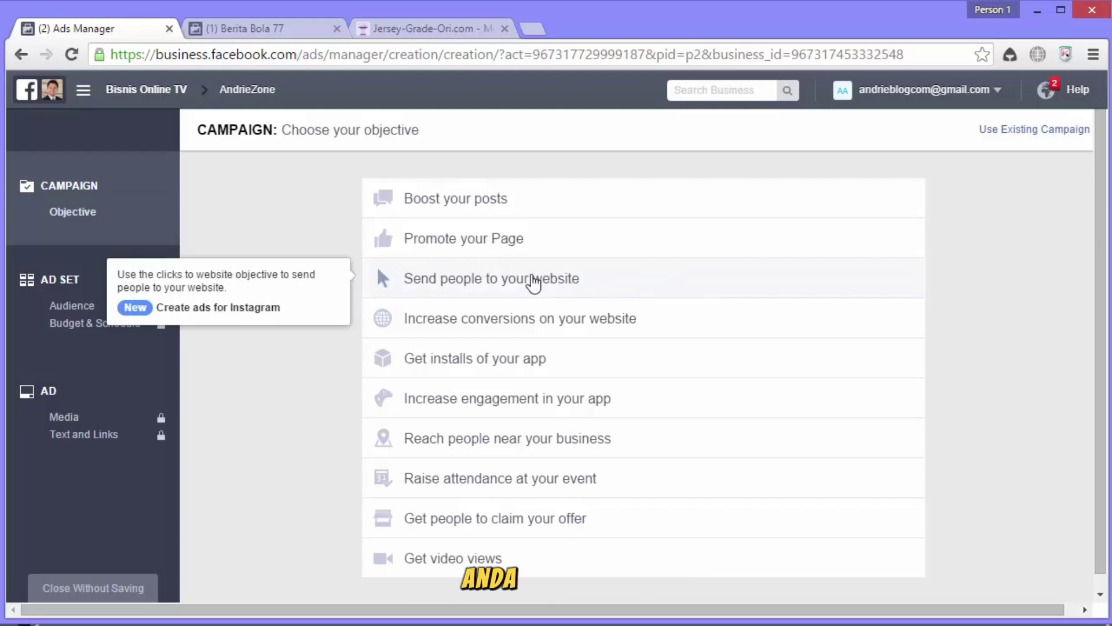
click(533, 284)
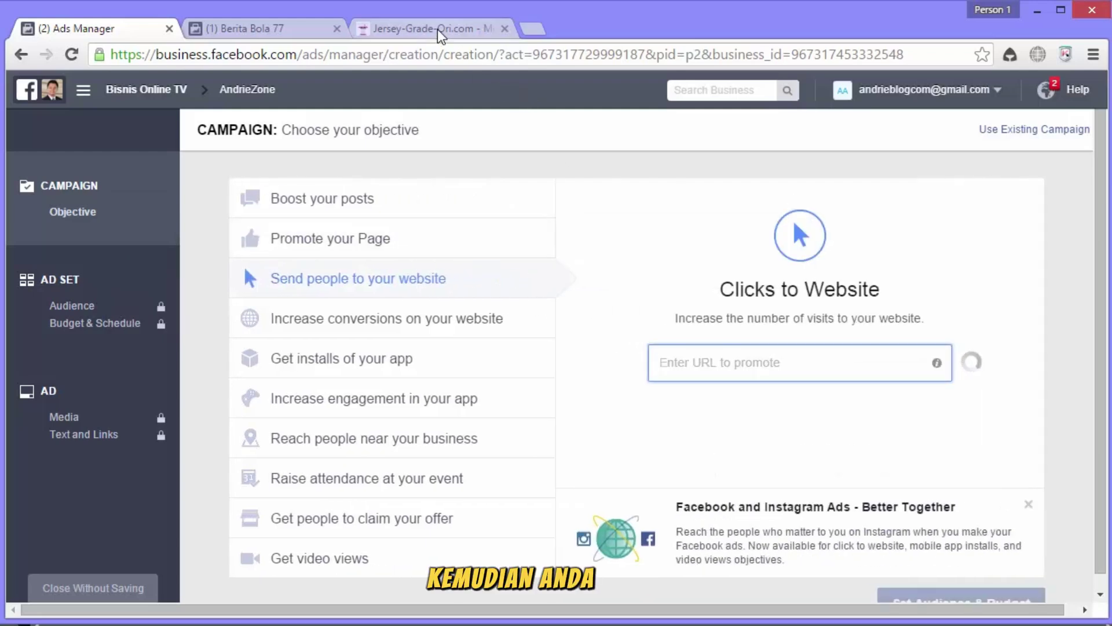
click(438, 33)
click(383, 54)
right_click(379, 54)
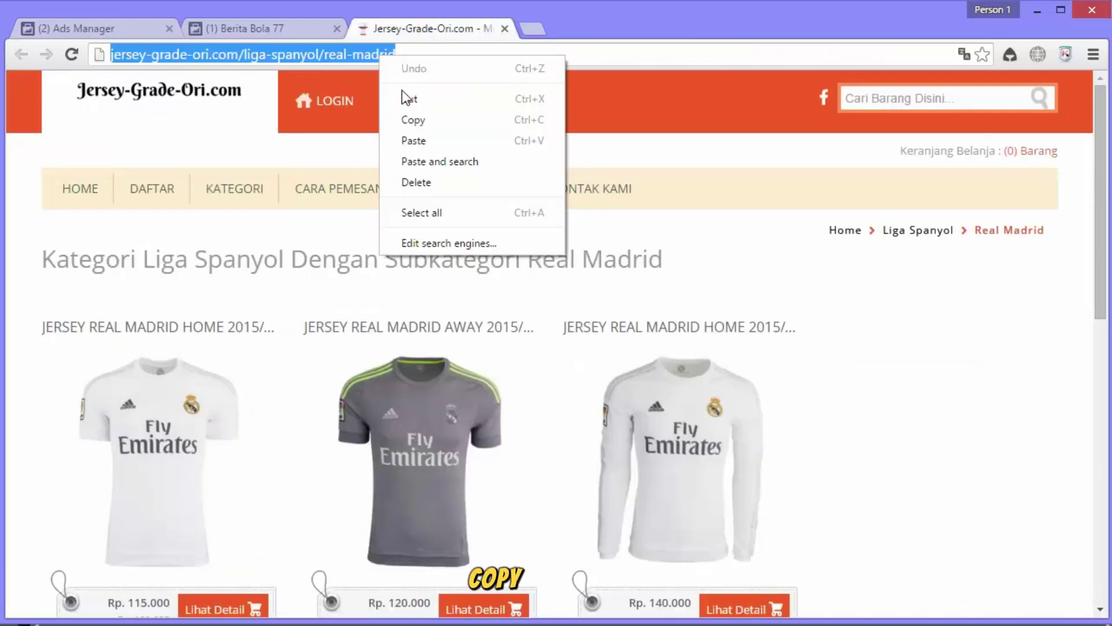
click(413, 120)
click(75, 29)
click(747, 362)
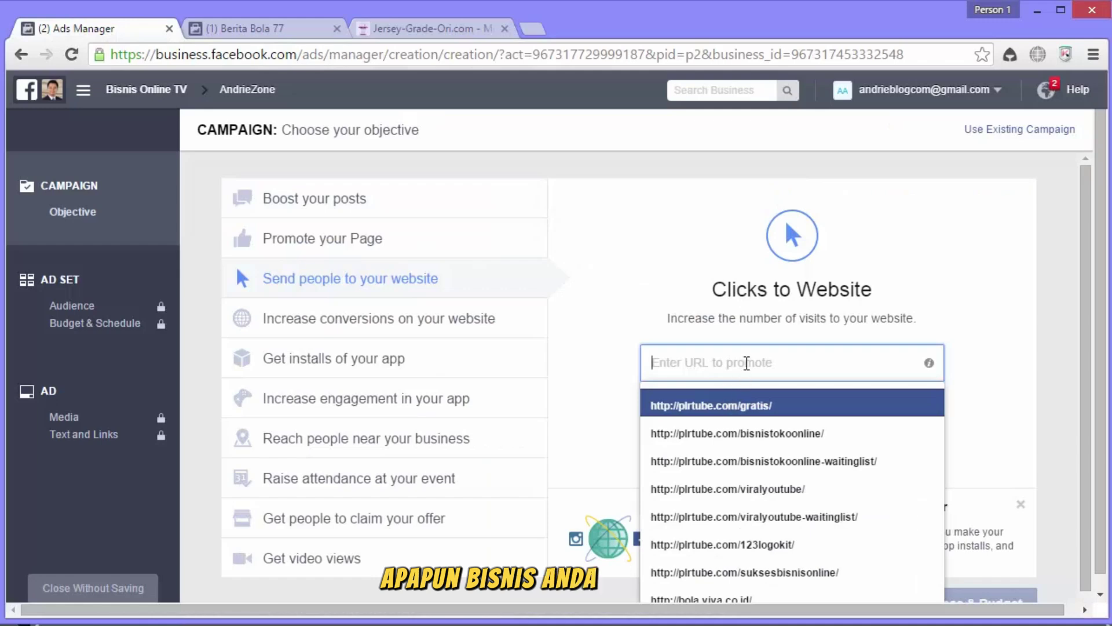
right_click(773, 365)
click(791, 466)
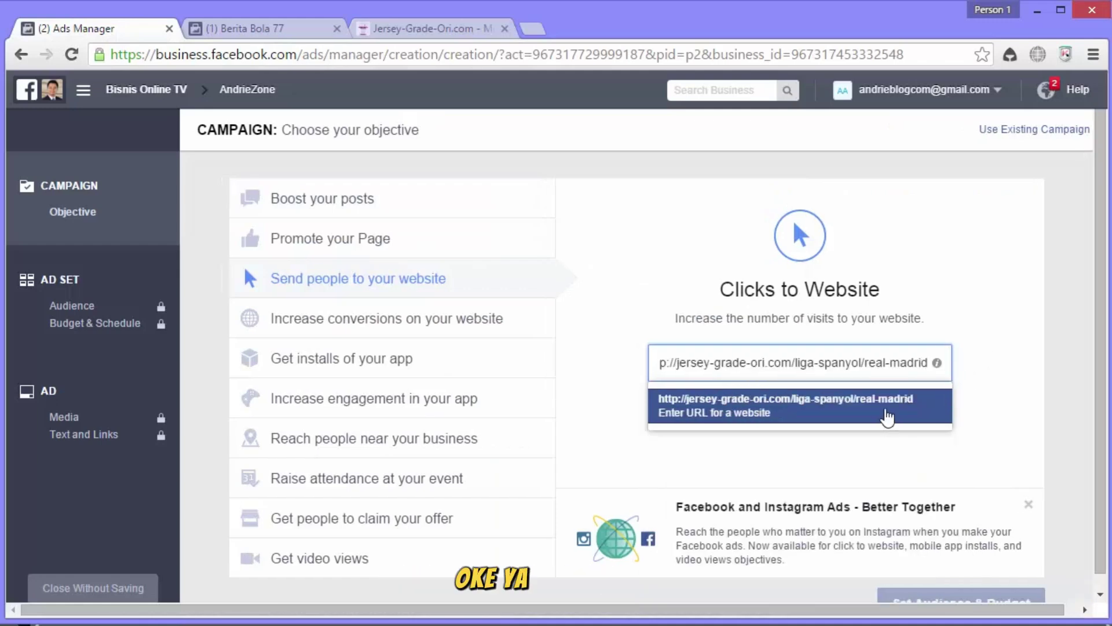
click(887, 419)
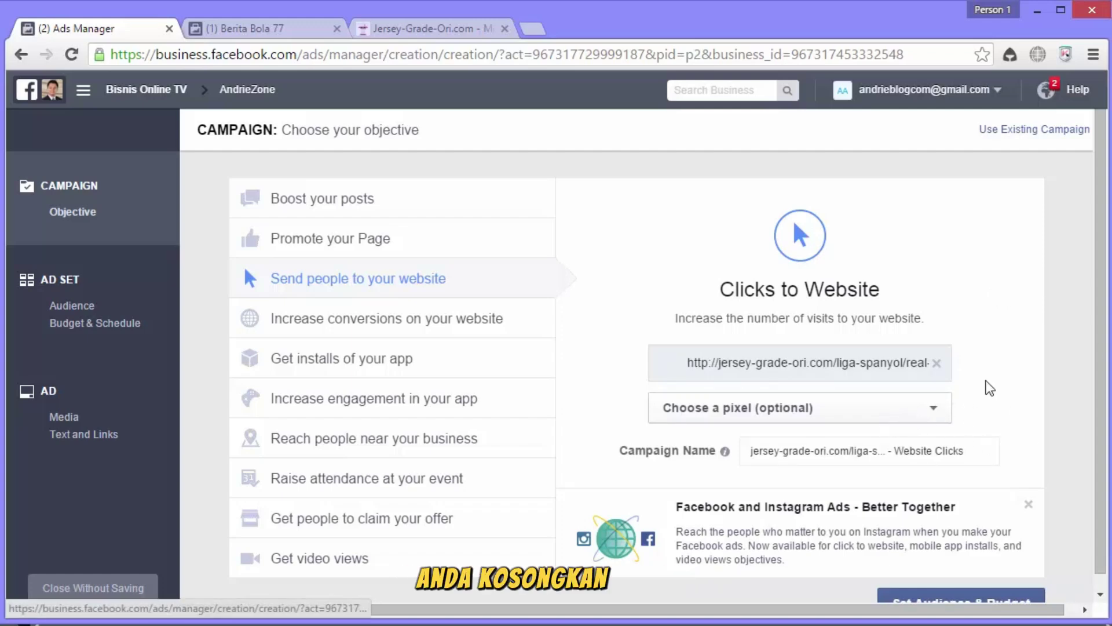
Step: Name the campaign JualanBajurealMadrid and proceed to the audience and budget settings
scroll(996, 394, down, 1)
triple_click(848, 422)
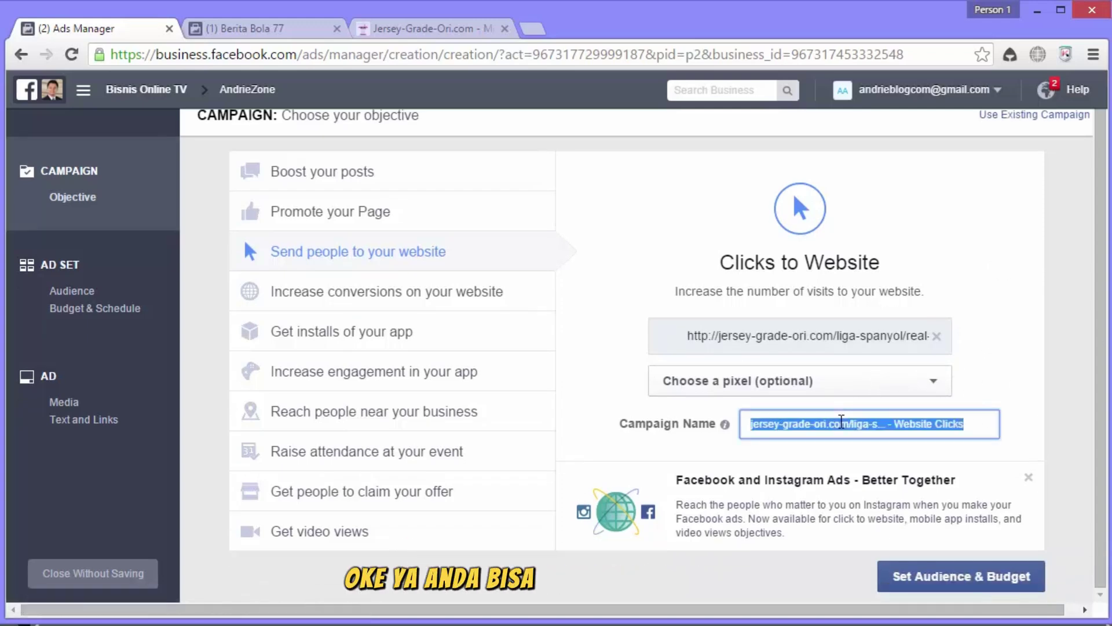
text(Julan)
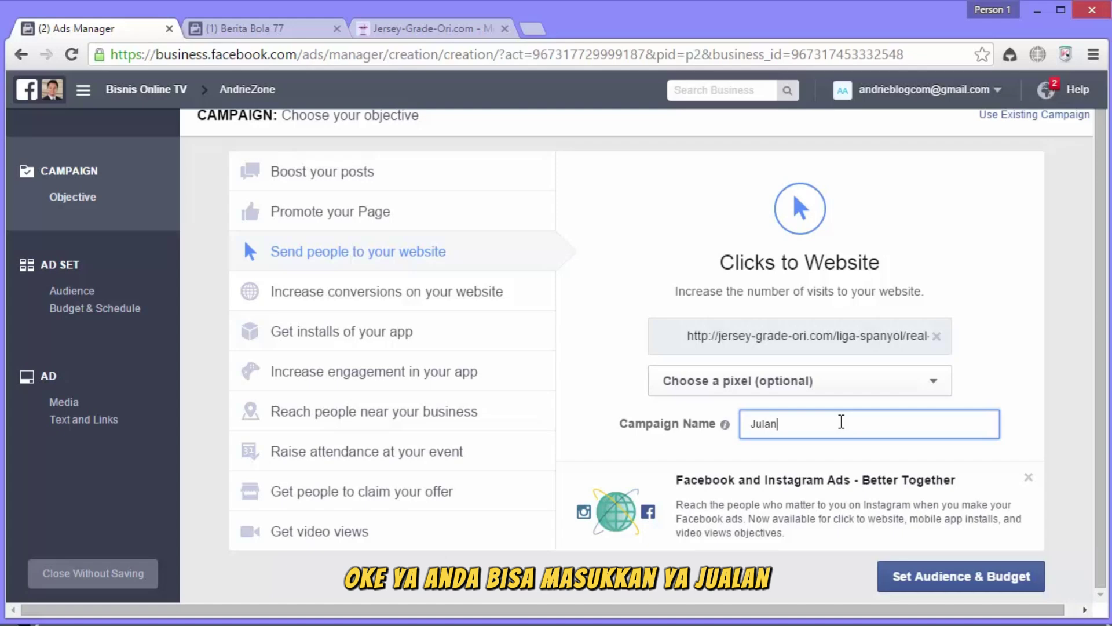
key(BackSpace)
key(BackSpace)
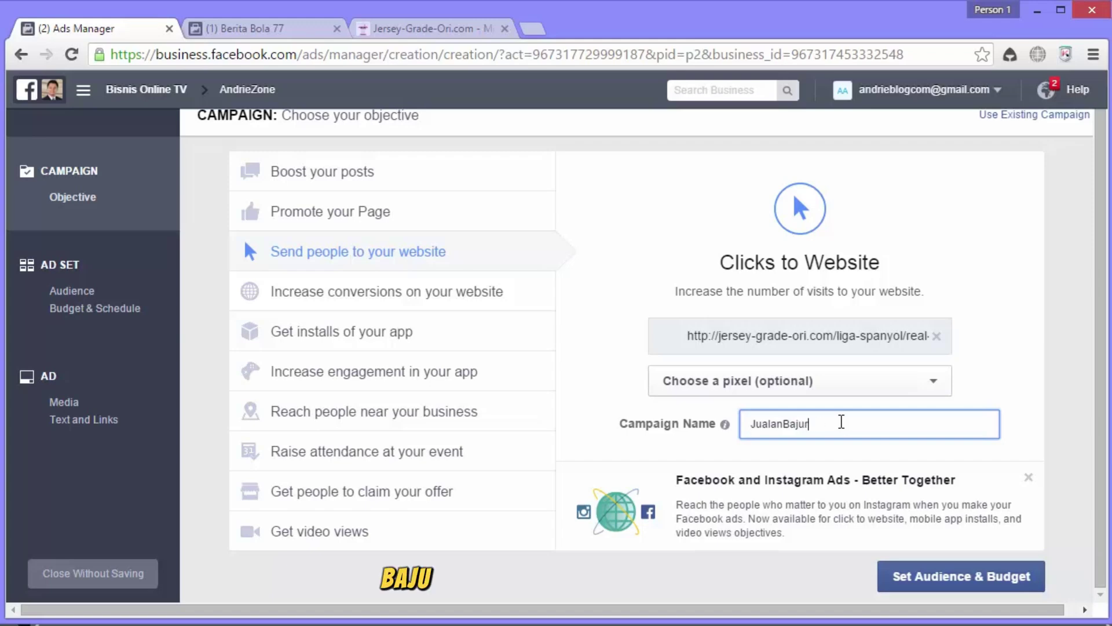
text(realMa)
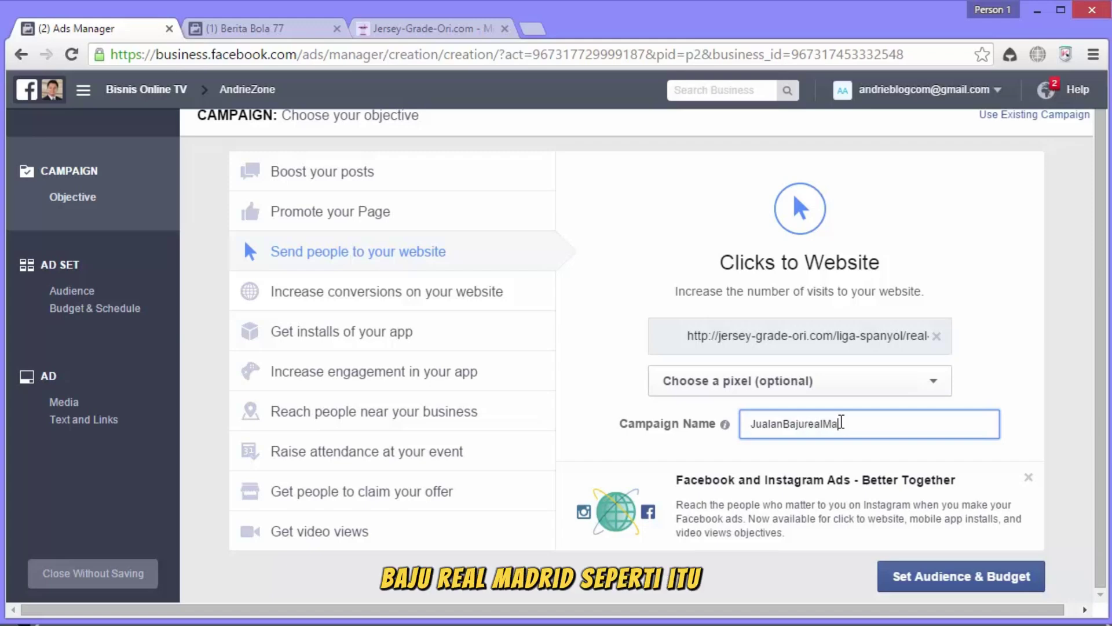
text(drid)
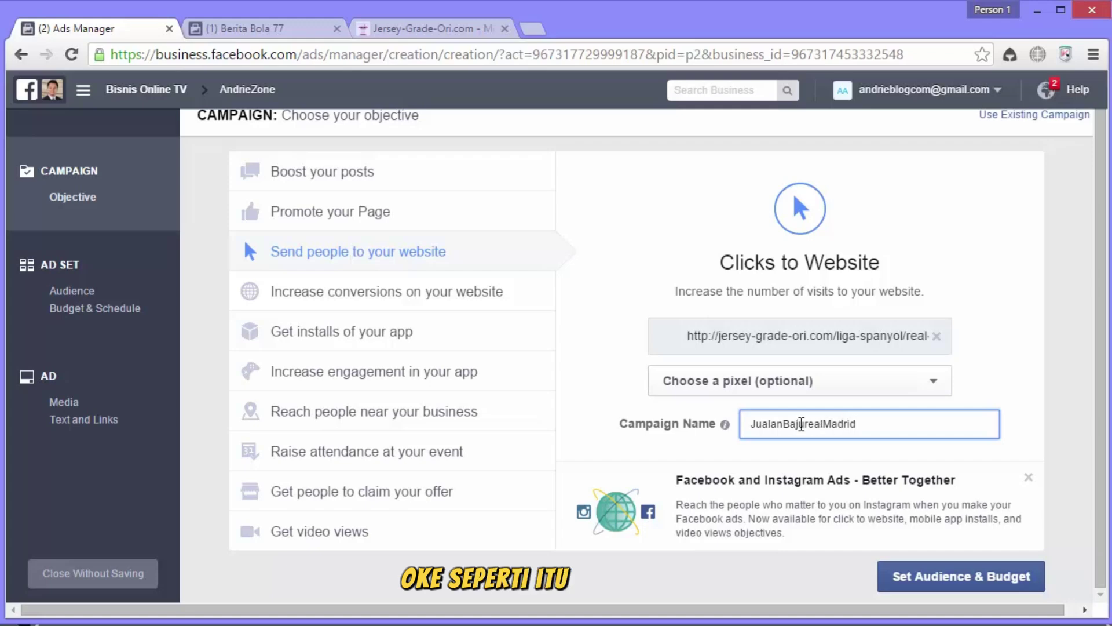
drag(810, 428, 806, 428)
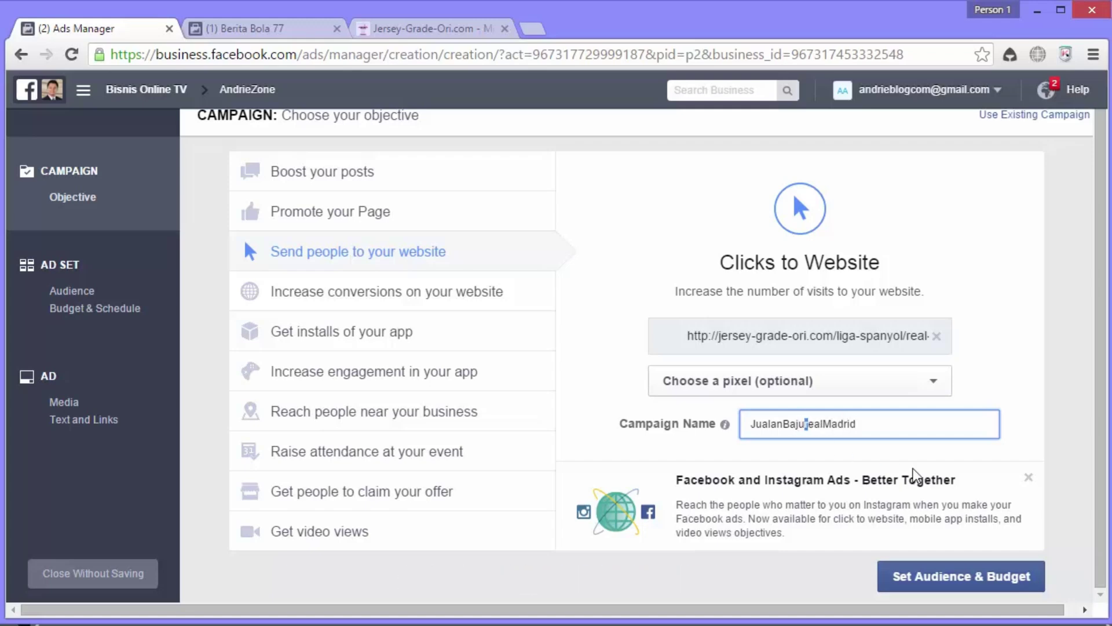
click(956, 576)
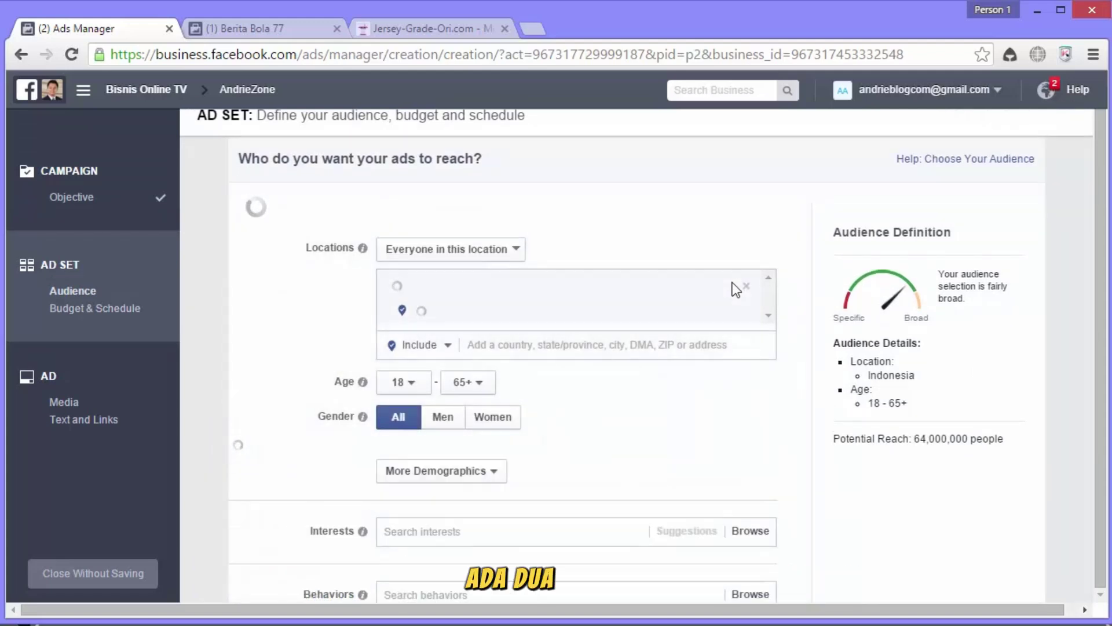
Step: Check the number of likes on the Berita Bola 77 page and return to the ad set
click(291, 26)
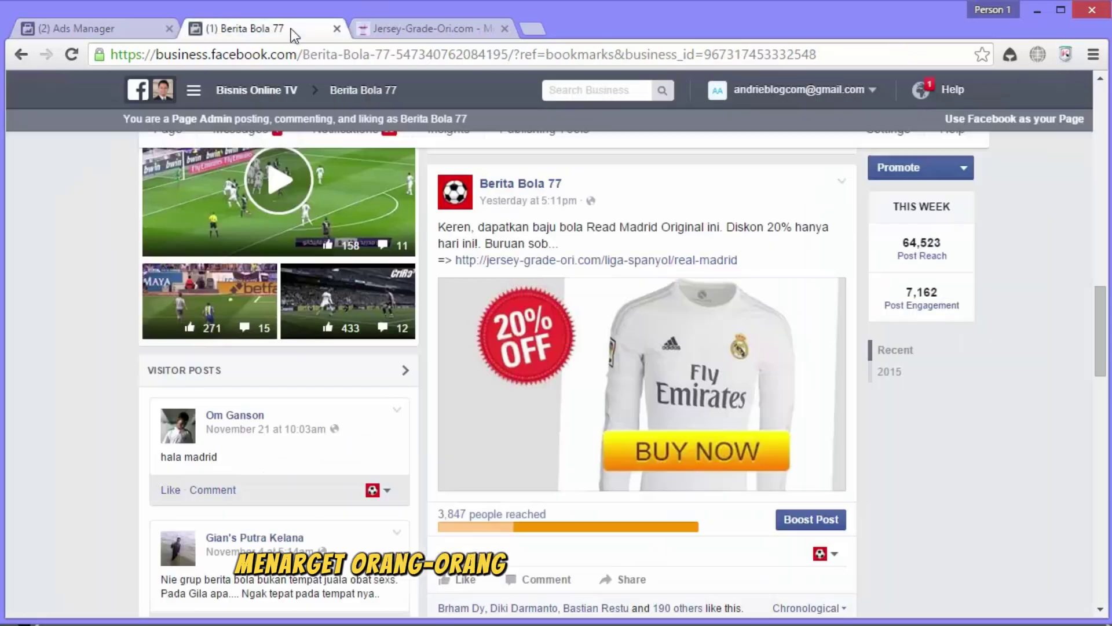
scroll(217, 196, up, 15)
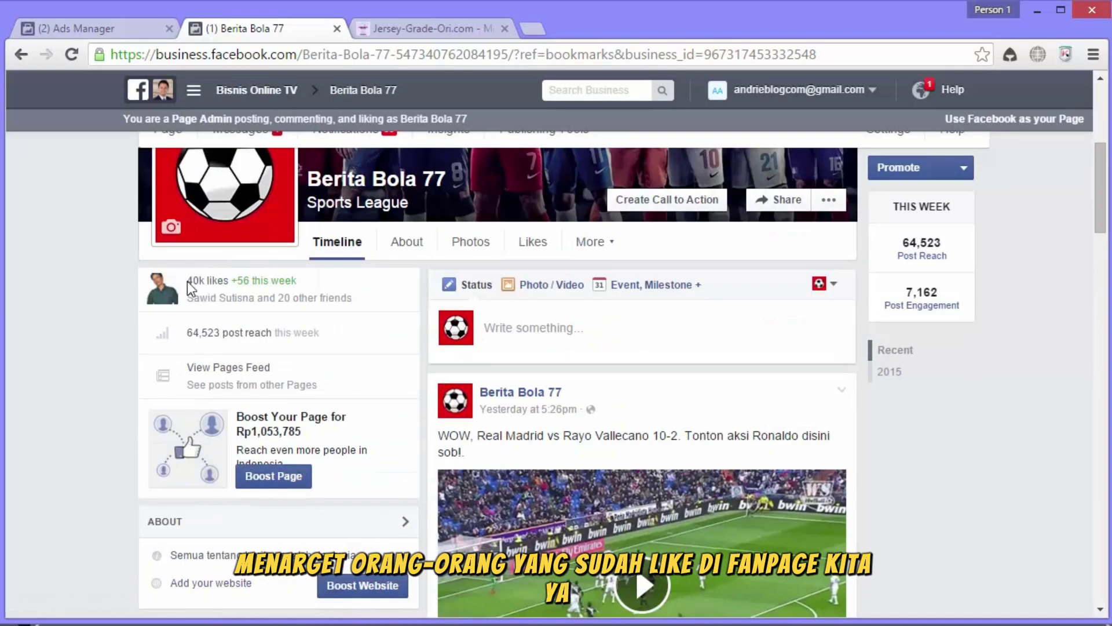
click(110, 29)
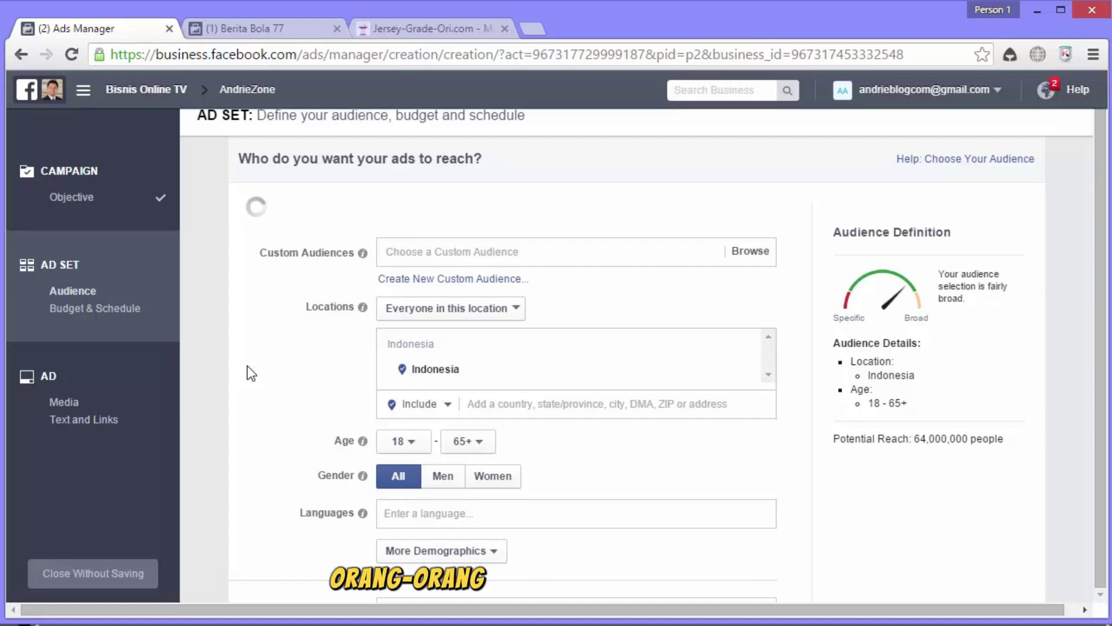
Step: Add a Facebook Pages connection that targets people who like the Berita Bola 77 page
scroll(255, 375, down, 6)
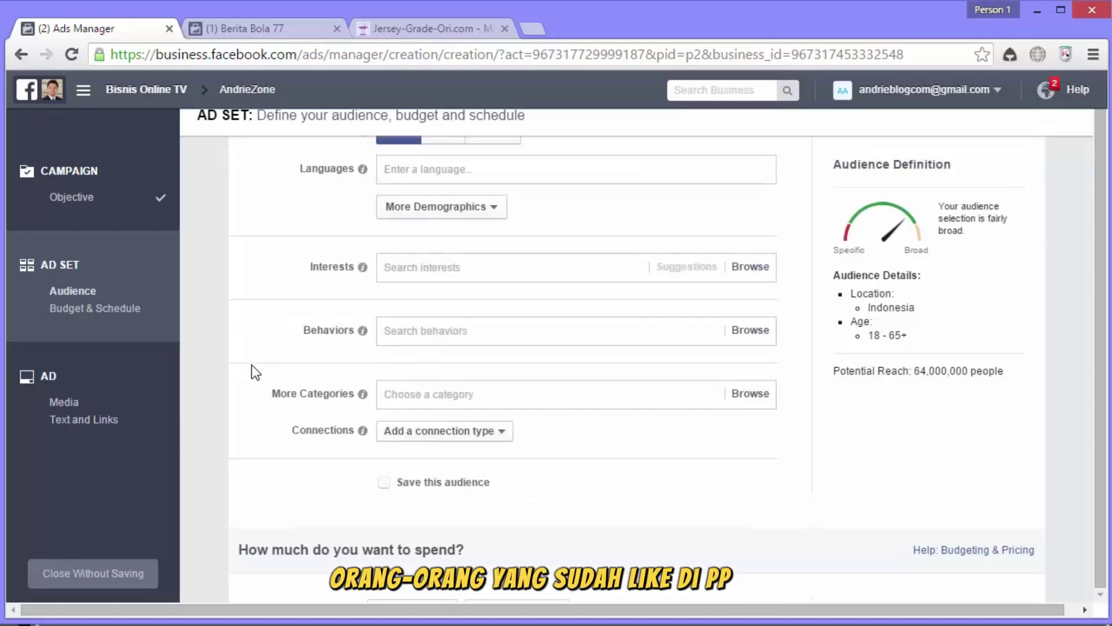
scroll(251, 365, down, 3)
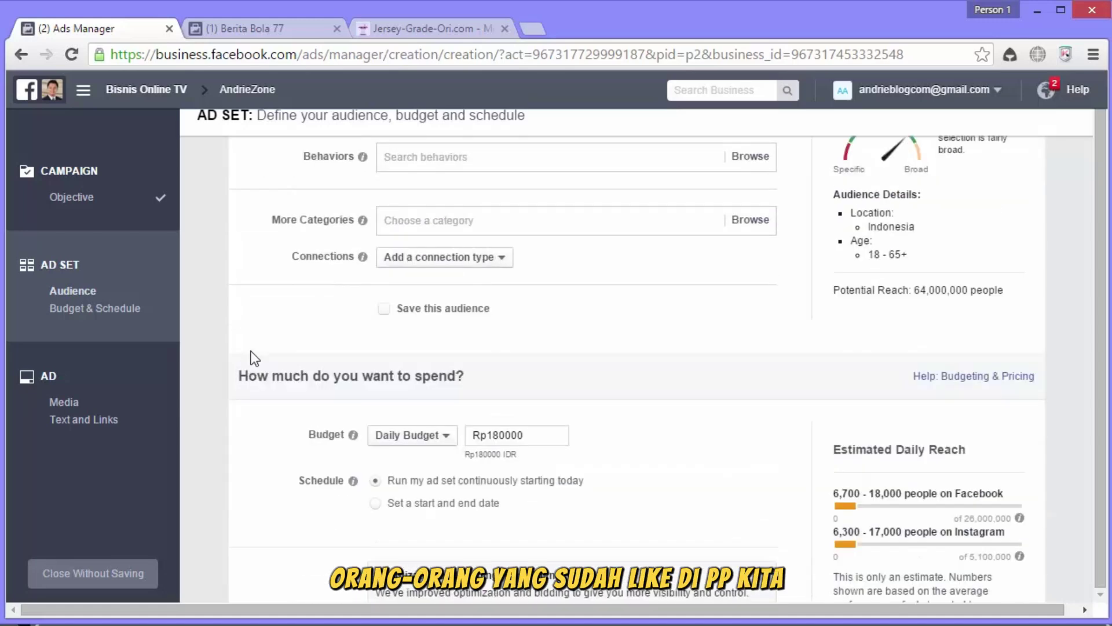
click(481, 264)
click(455, 290)
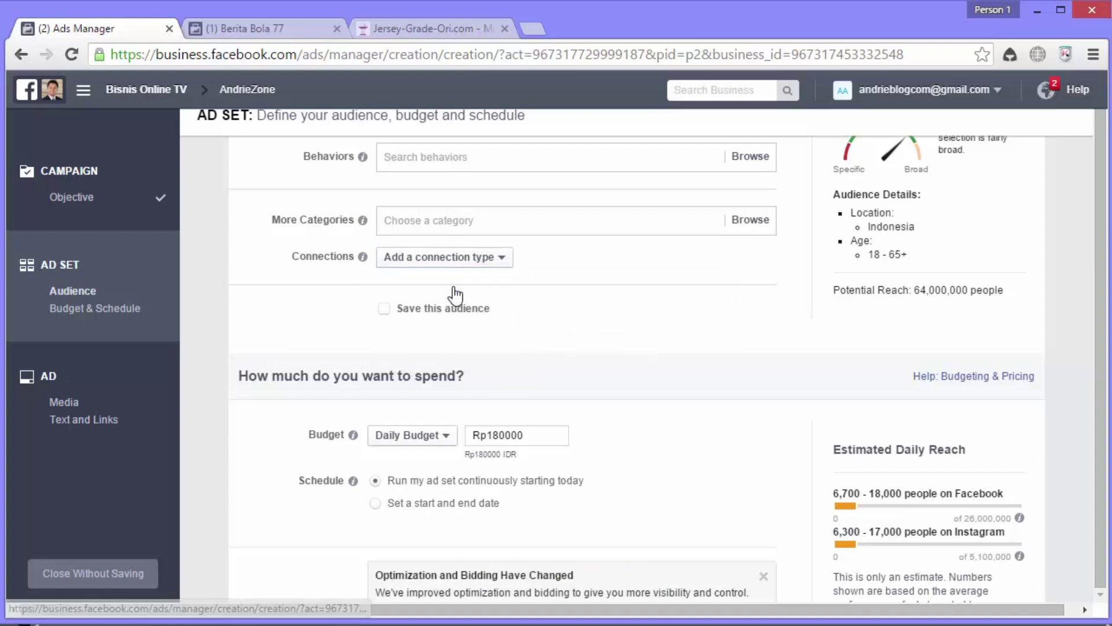
click(484, 259)
mouse_move(510, 288)
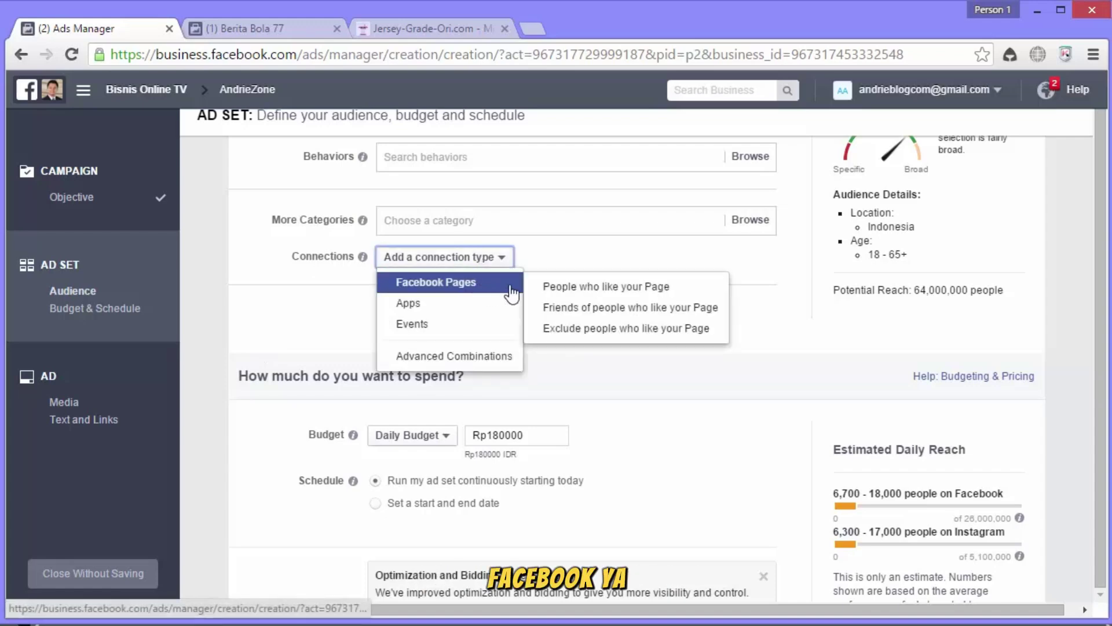
click(630, 290)
click(536, 314)
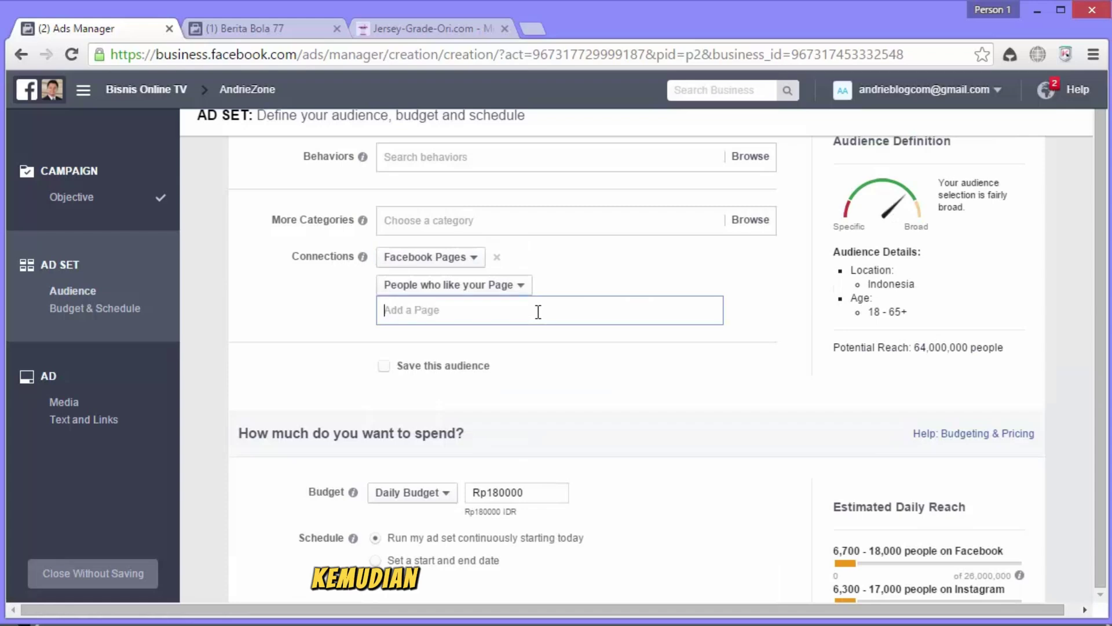
text(beri)
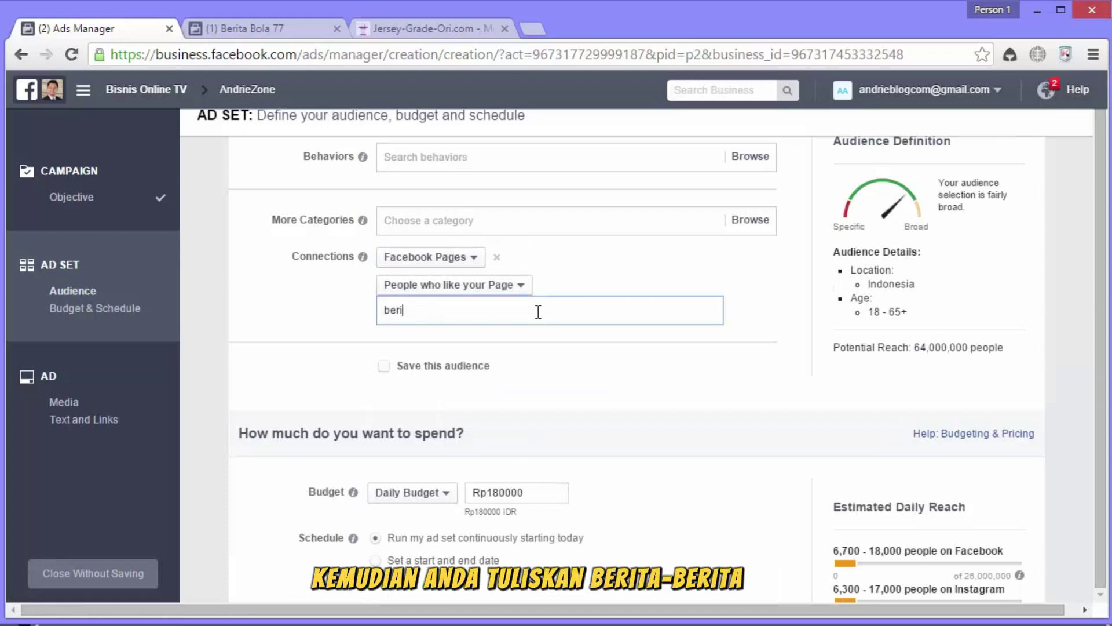
text(ta)
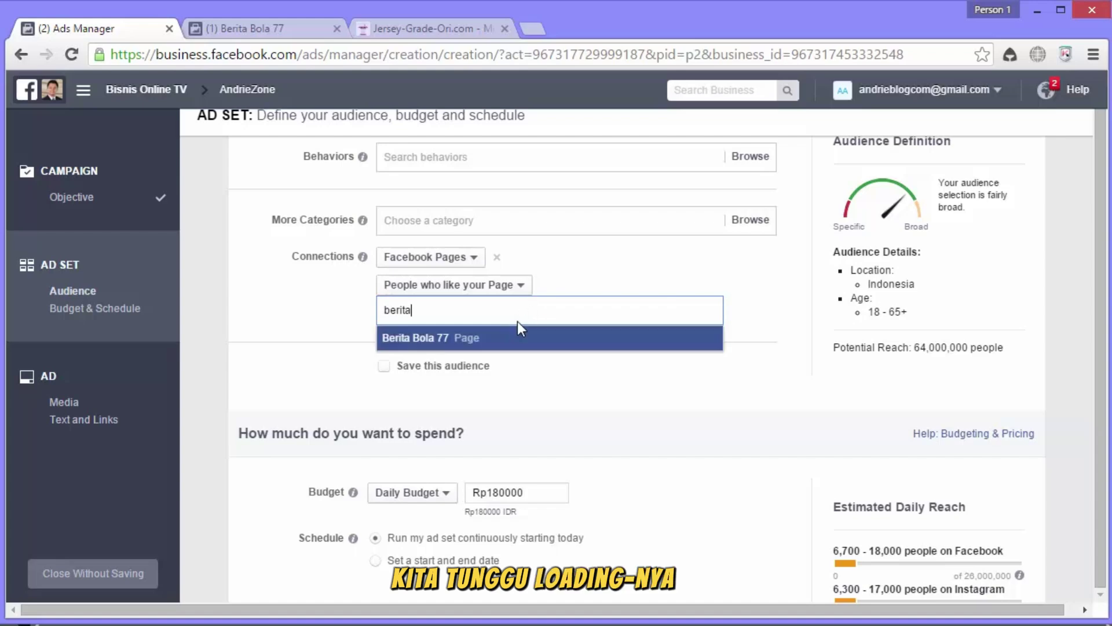
click(497, 347)
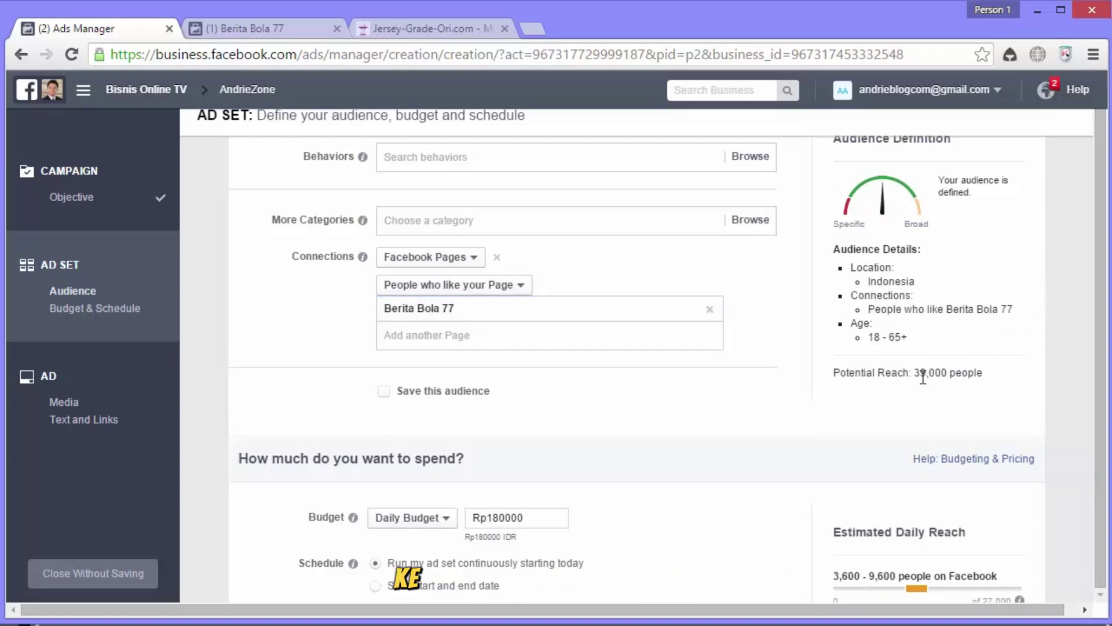
Step: Compare the ad set's potential reach with the like count on the Berita Bola 77 page
drag(916, 374, 943, 374)
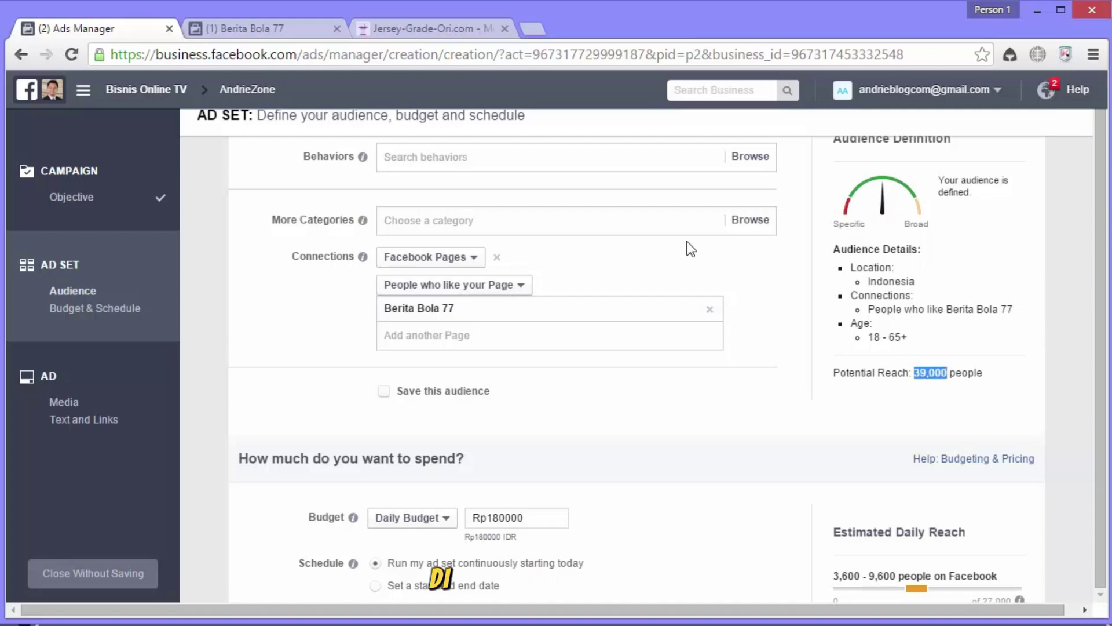
click(276, 32)
scroll(217, 318, down, 5)
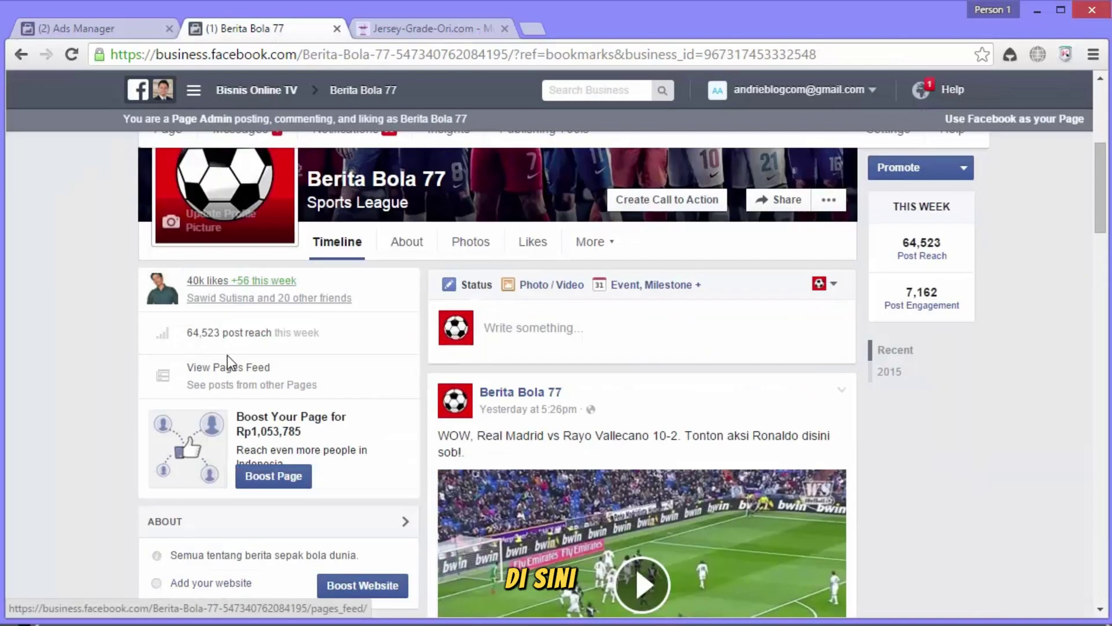
click(80, 26)
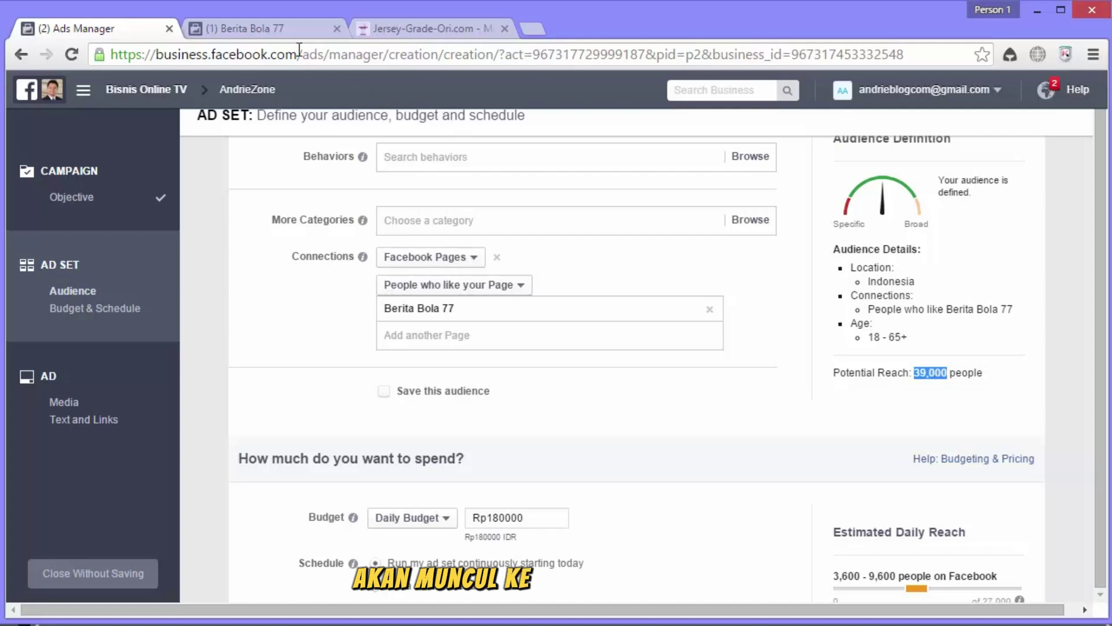
click(288, 30)
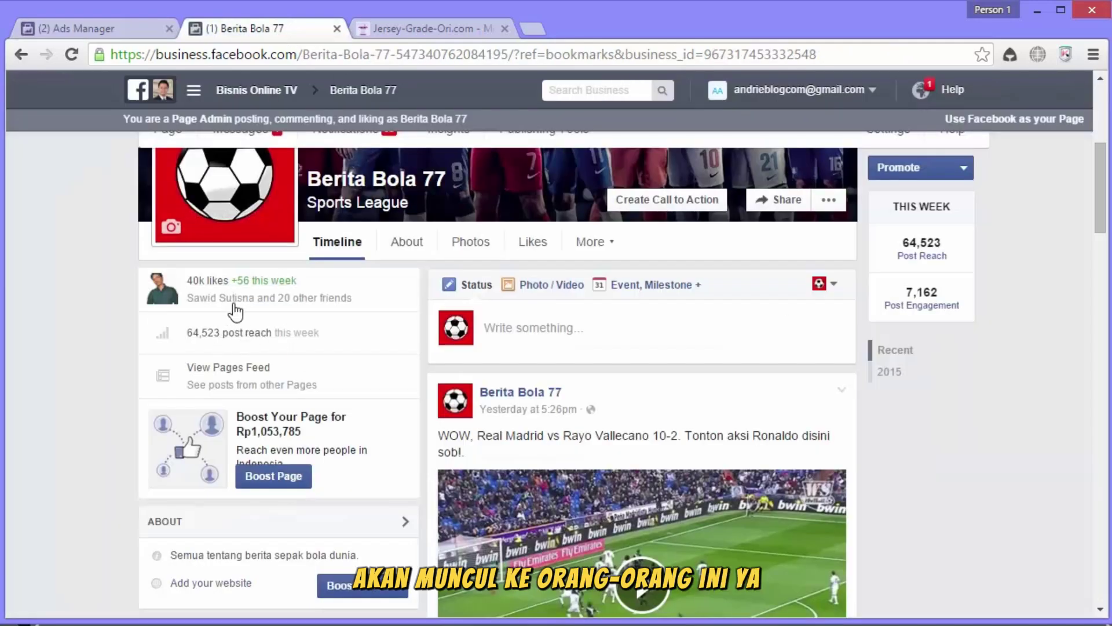
Step: Remove Berita Bola 77 from the ad set's page connections and add Real Madrid C.F. as an interest
click(128, 30)
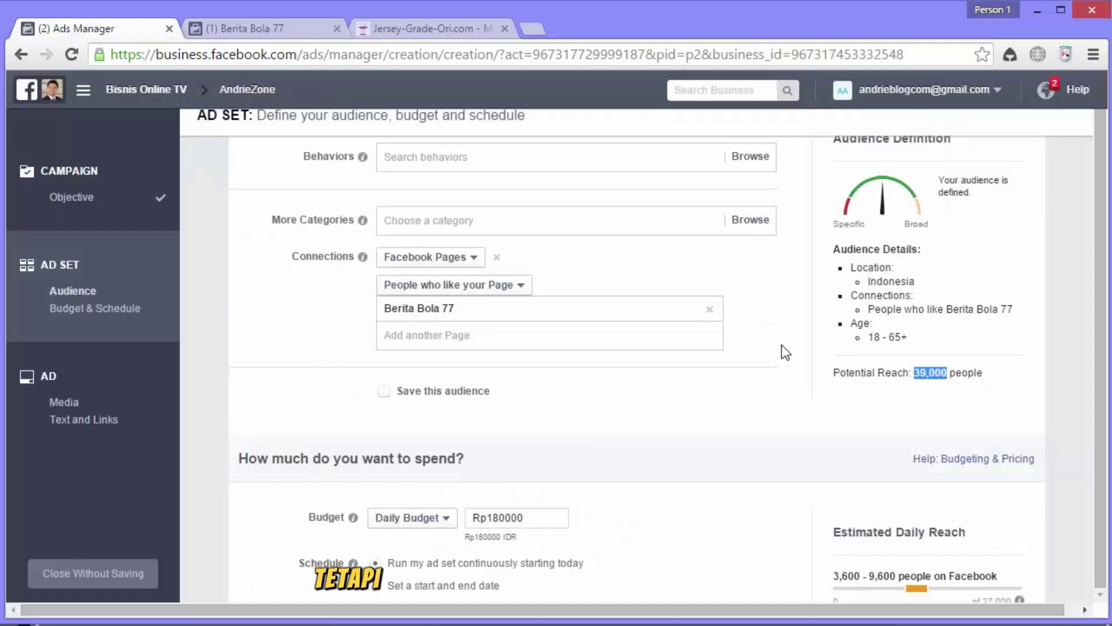
click(709, 309)
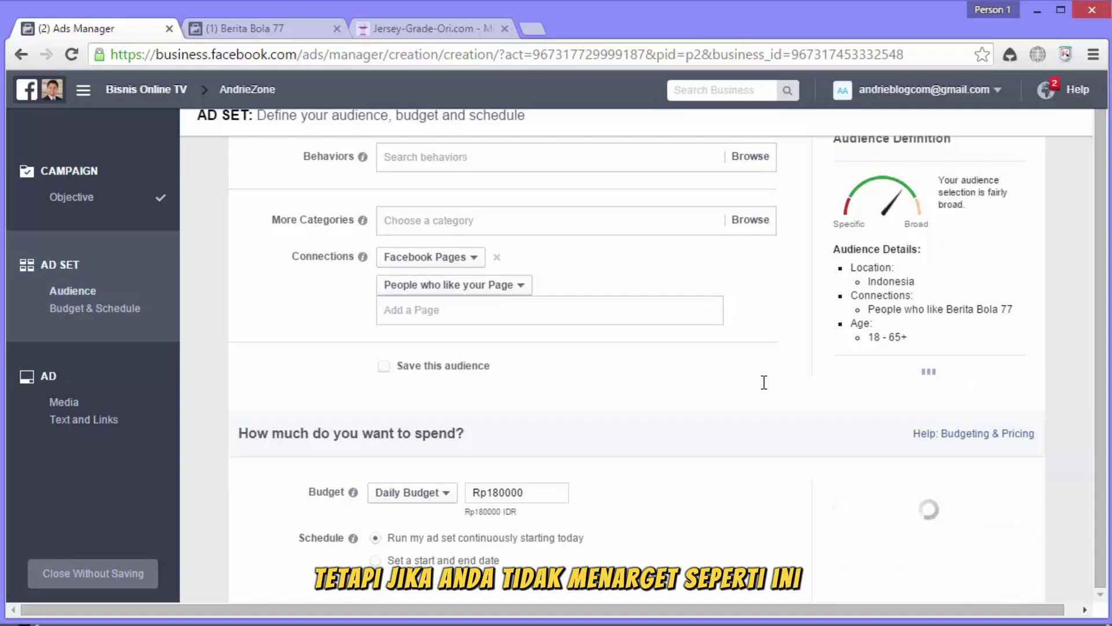
scroll(764, 387, up, 5)
click(443, 441)
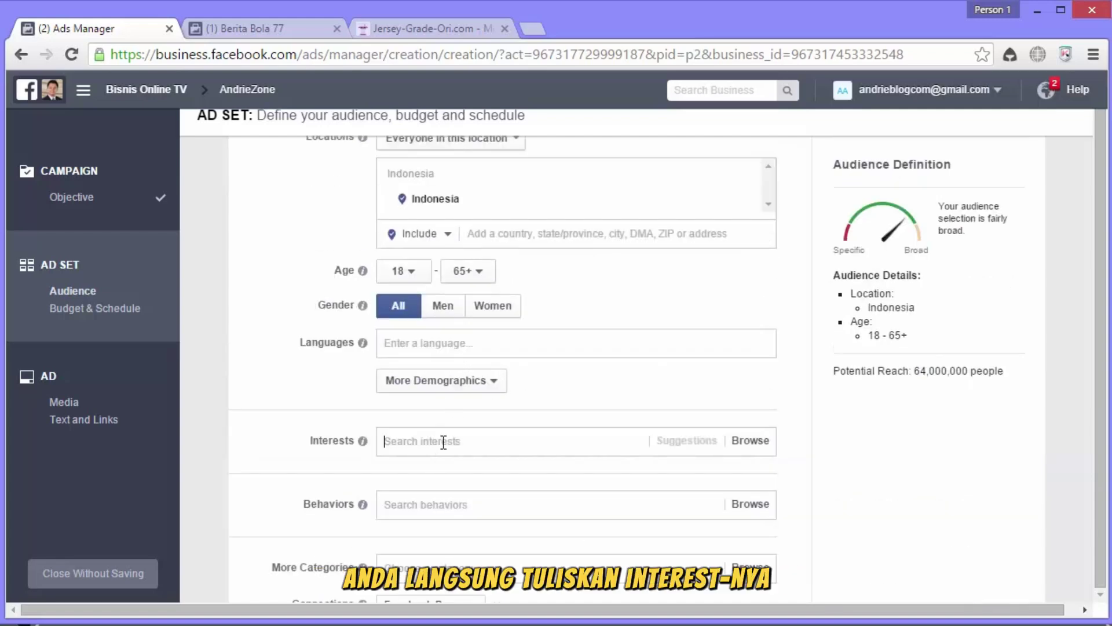
text(real)
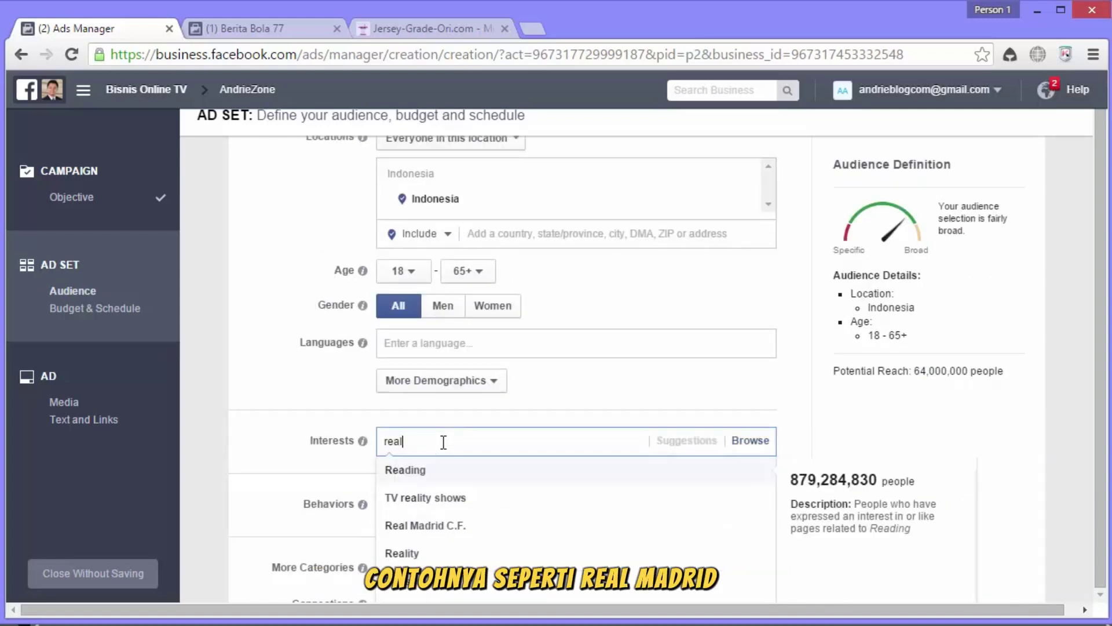
text( madr)
click(455, 471)
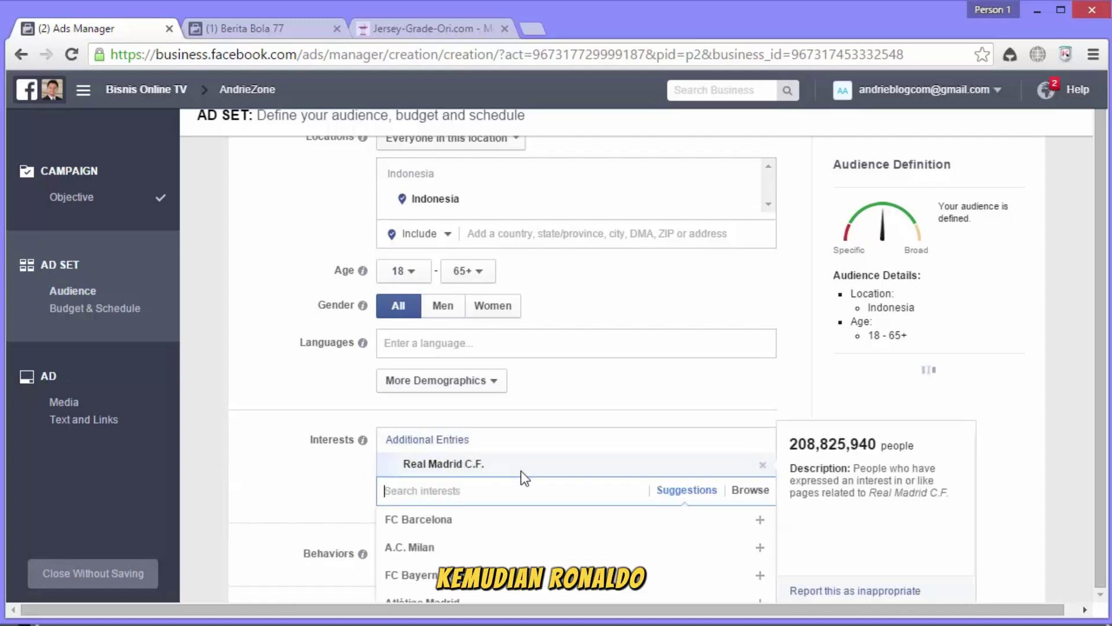
Step: Add Cristiano Ronaldo as a second targeting interest beside Real Madrid C.F. and review both entries
text(ronaldo)
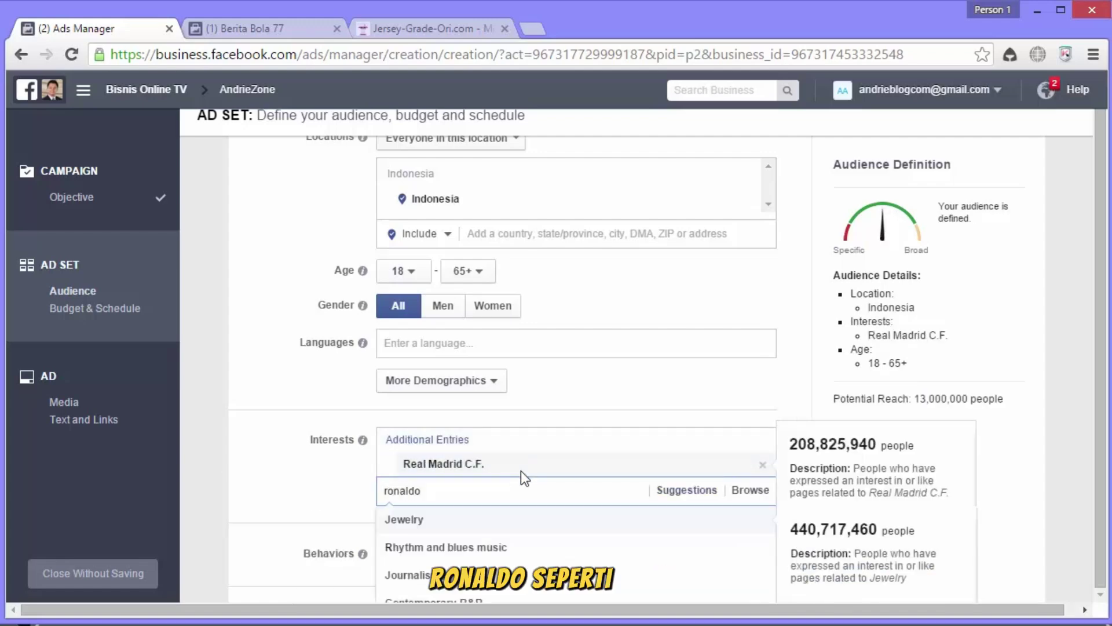
click(498, 521)
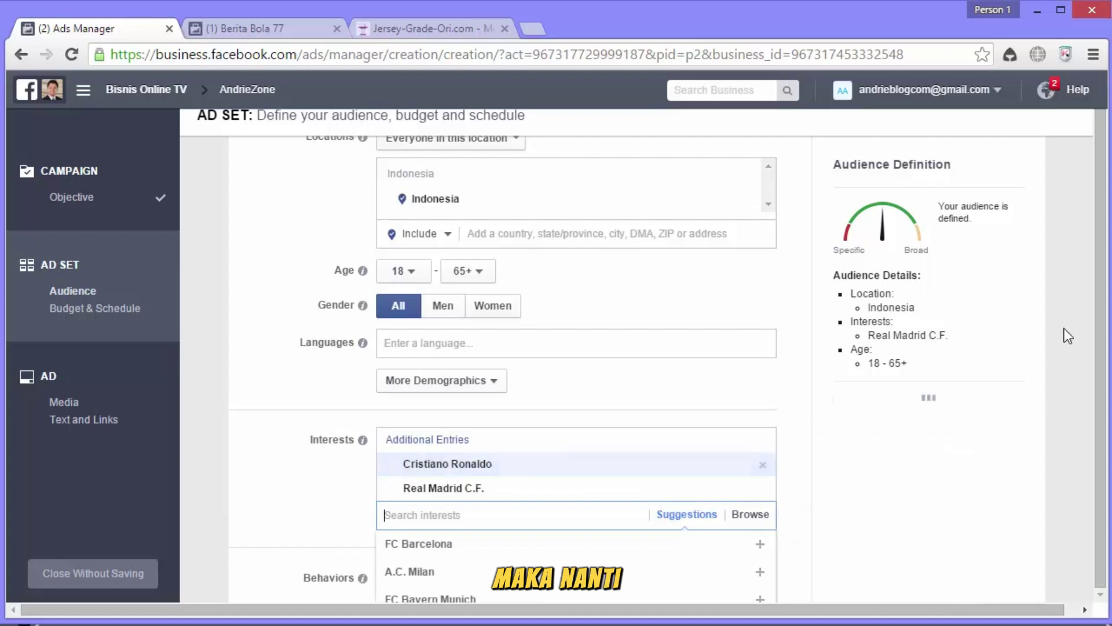
scroll(1057, 324, down, 3)
mouse_move(409, 300)
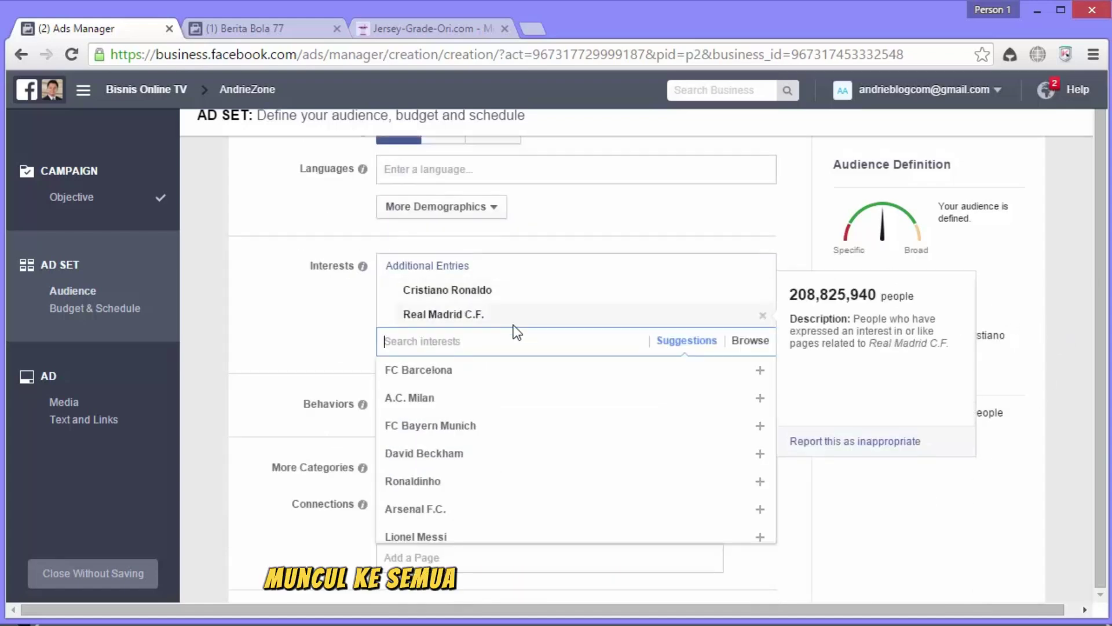
mouse_move(493, 317)
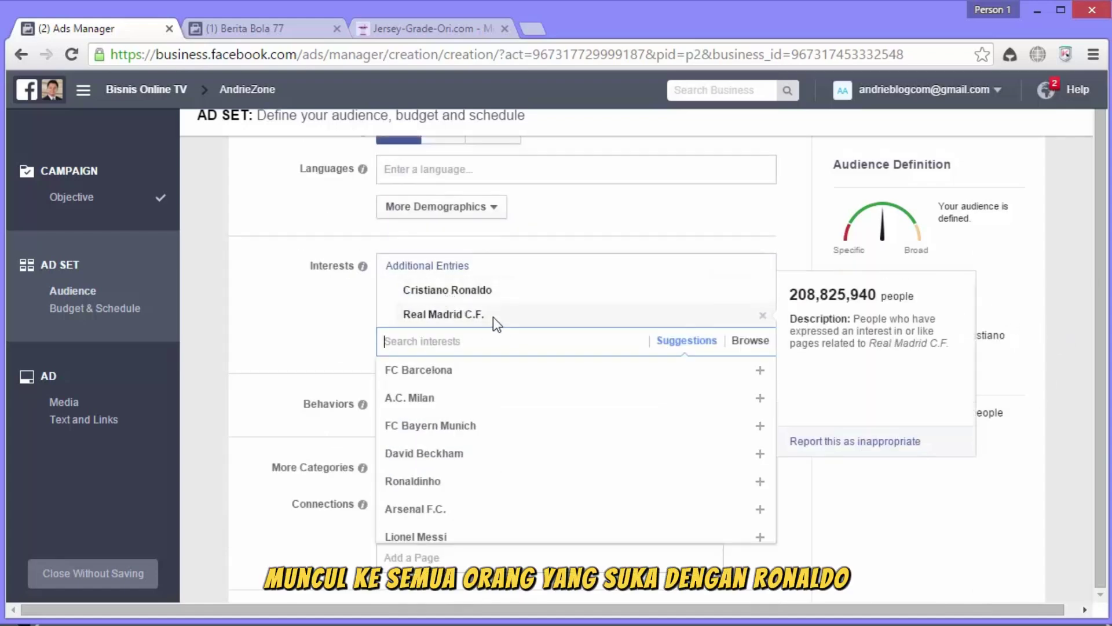
click(291, 336)
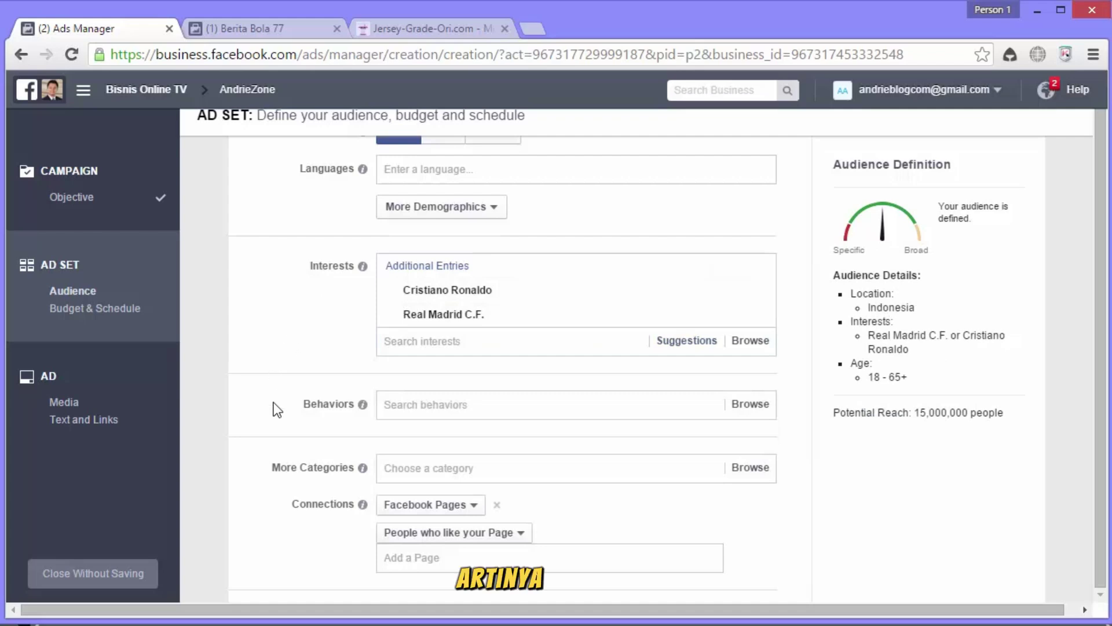
Step: View the Berita Bola 77 page, return to the ad set and add it to the connection for people who like the page
scroll(278, 405, down, 2)
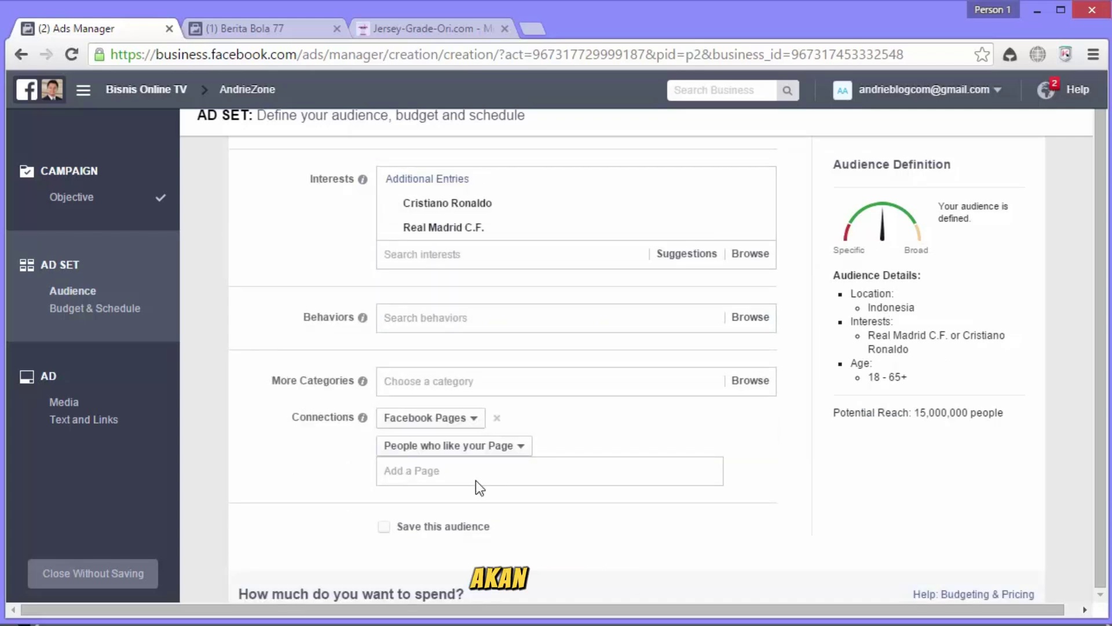
click(260, 39)
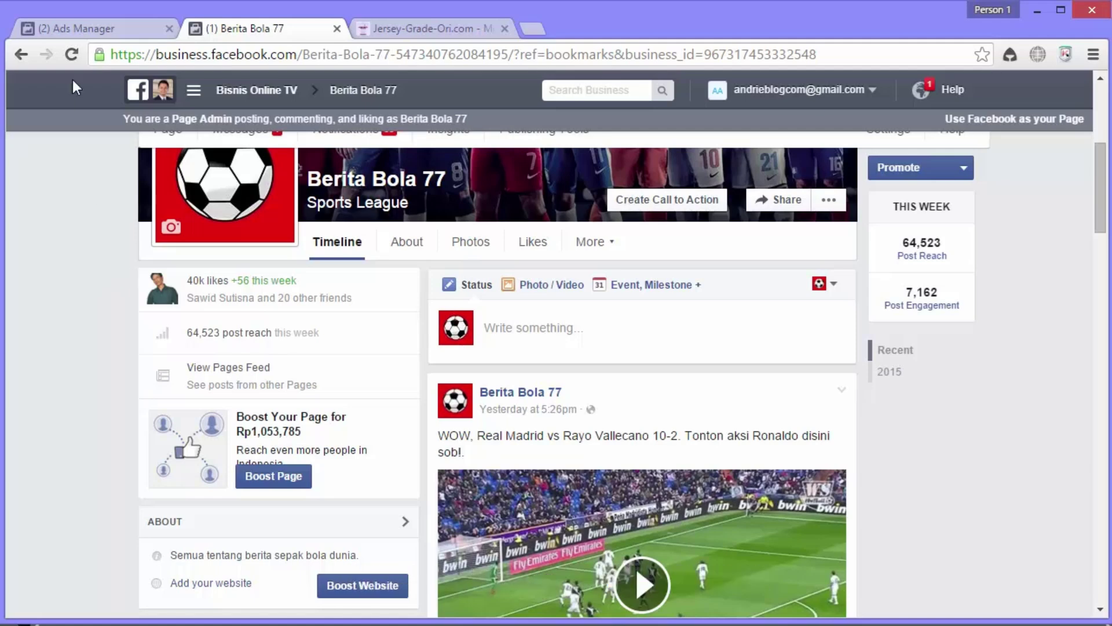
click(65, 30)
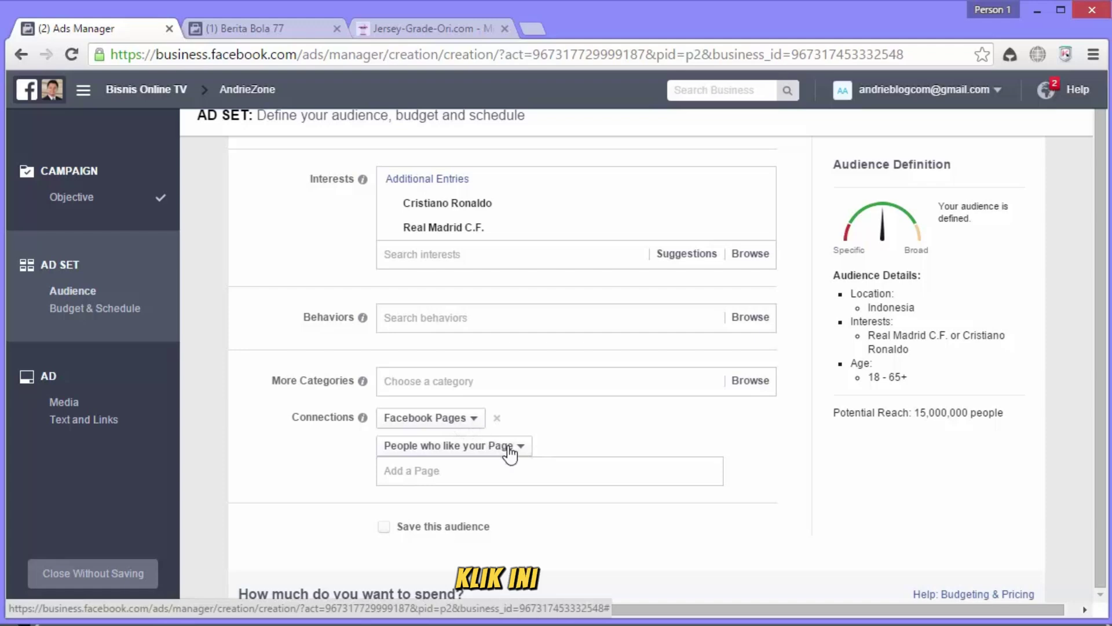
click(514, 471)
text(berita)
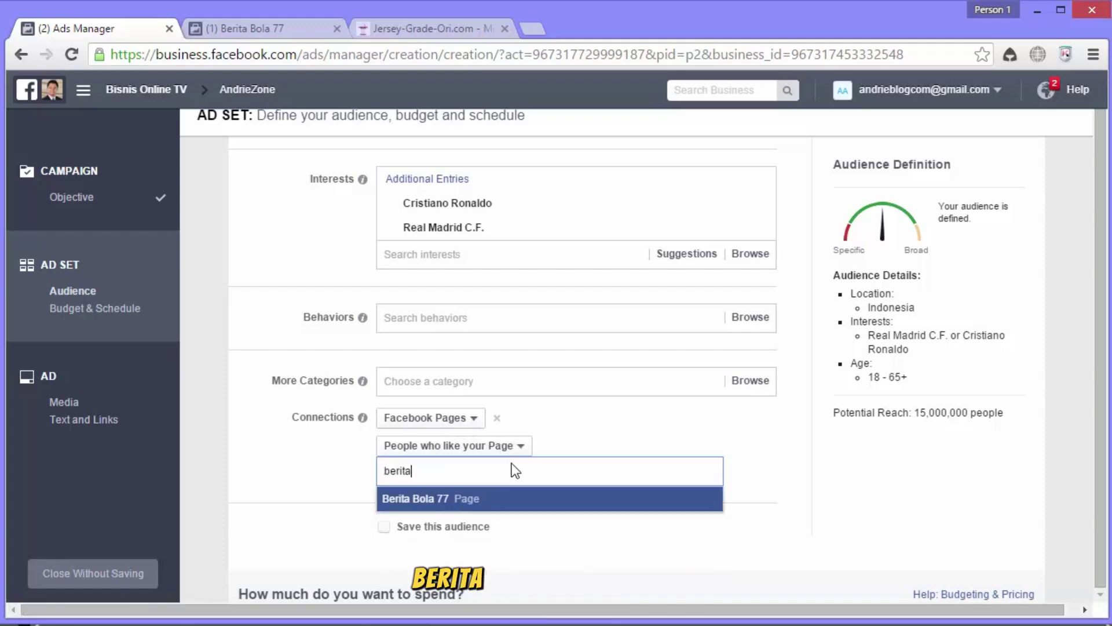
click(603, 500)
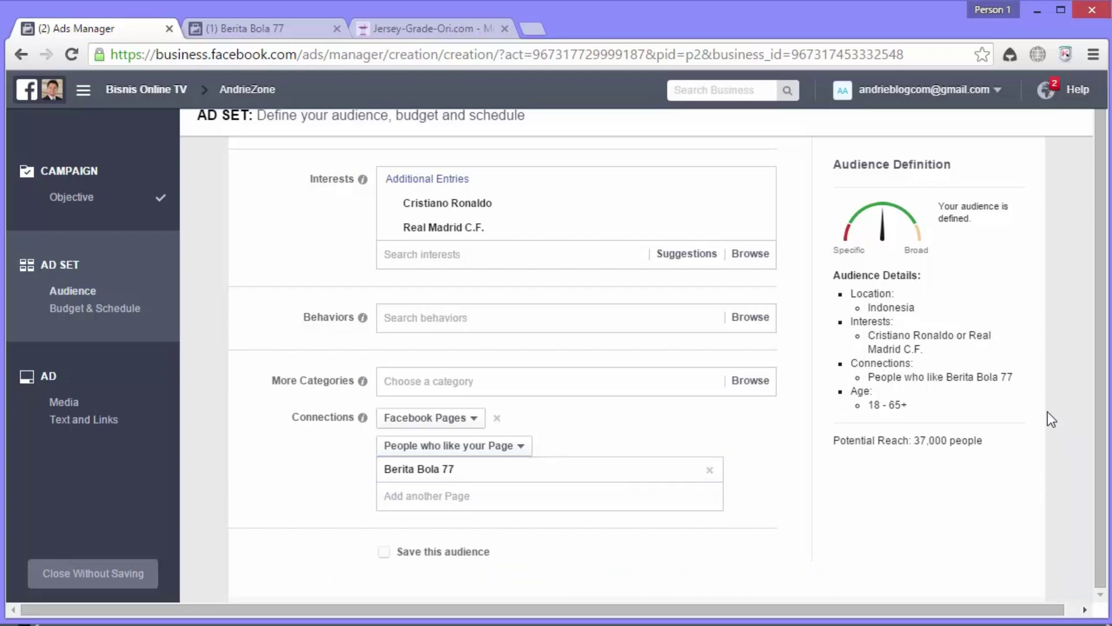
Step: Remove the Cristiano Ronaldo and Real Madrid C.F. interests from the ad set's audience
click(248, 28)
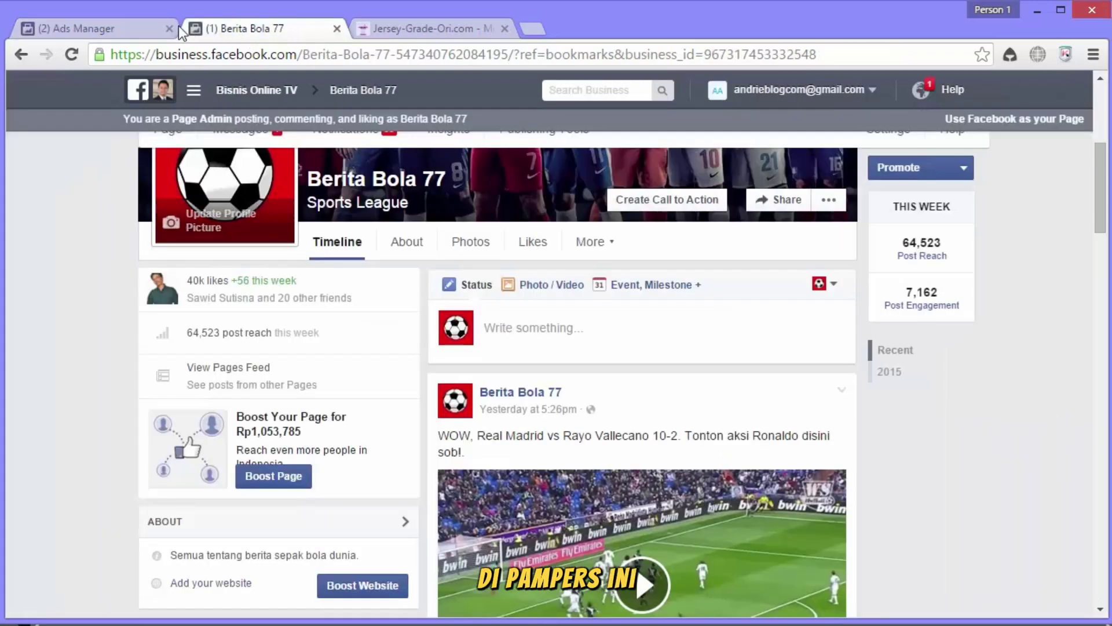
click(124, 29)
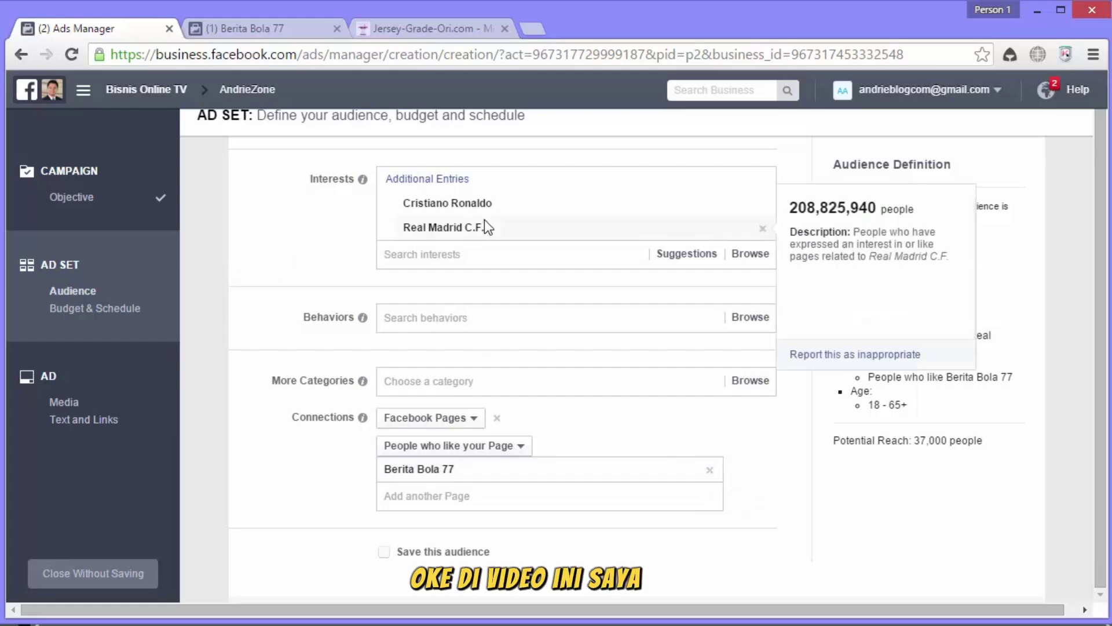
click(763, 204)
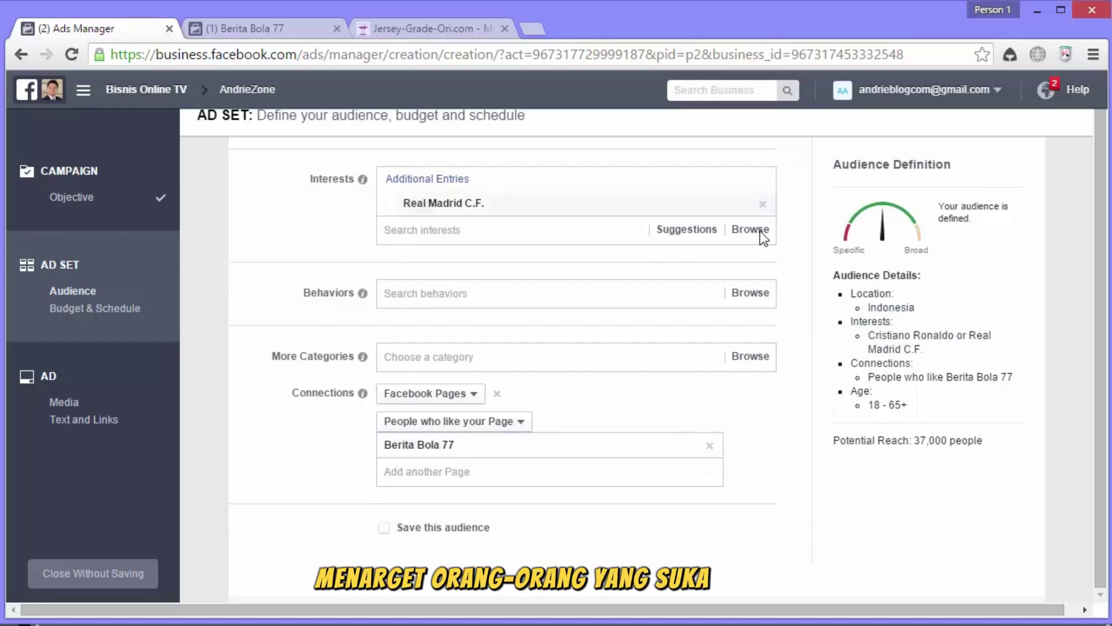
click(763, 203)
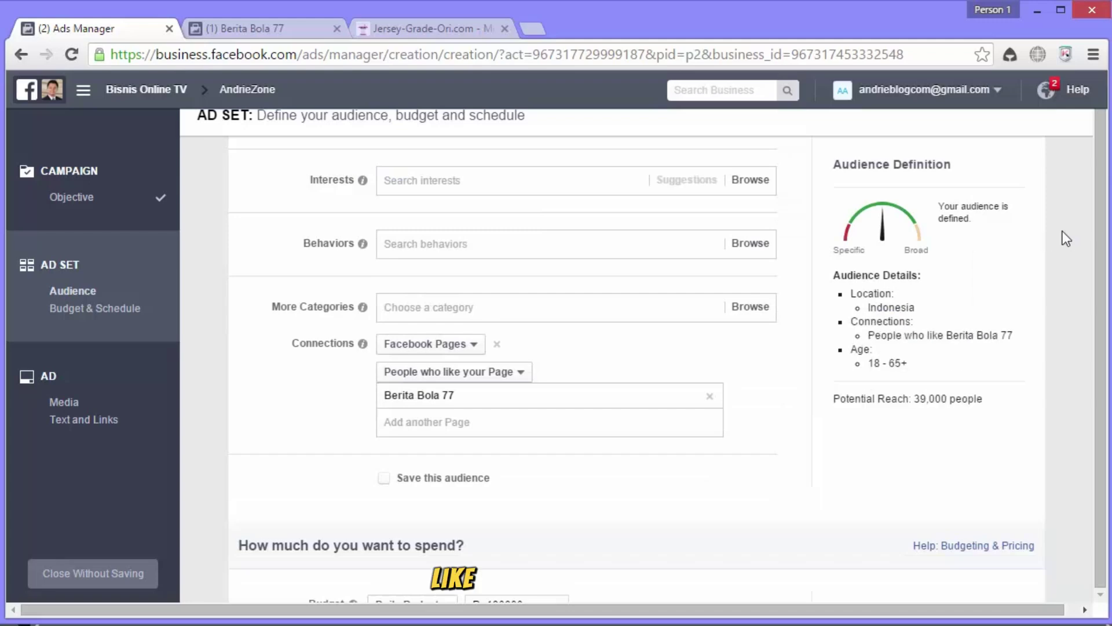
Step: Review the Berita Bola 77 page's header and like count, and return to the ad set
click(229, 28)
scroll(290, 335, up, 2)
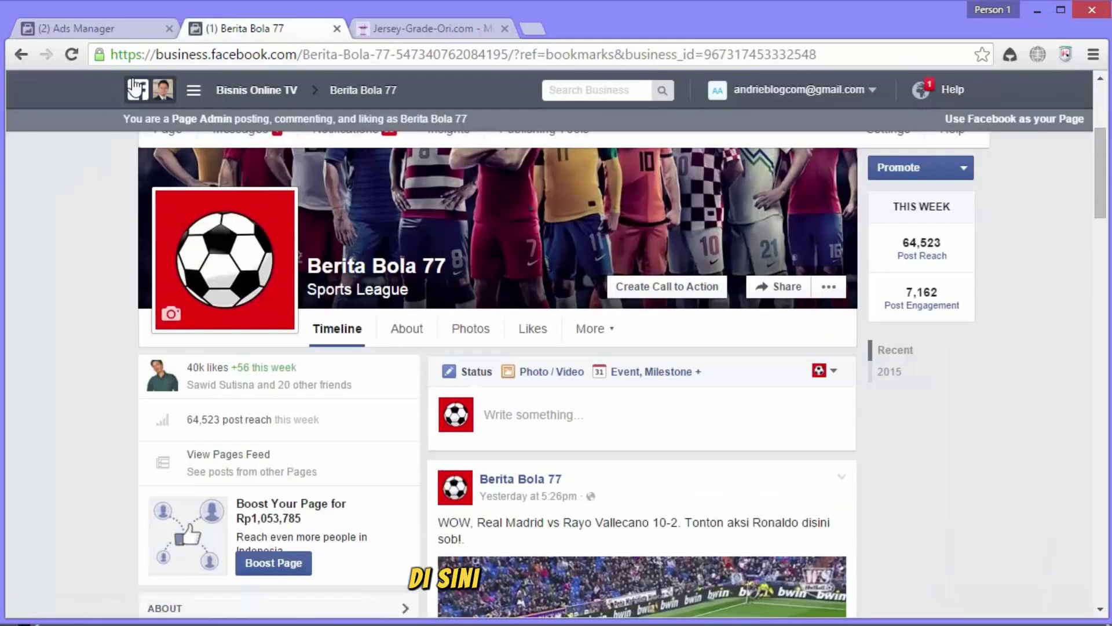
click(99, 27)
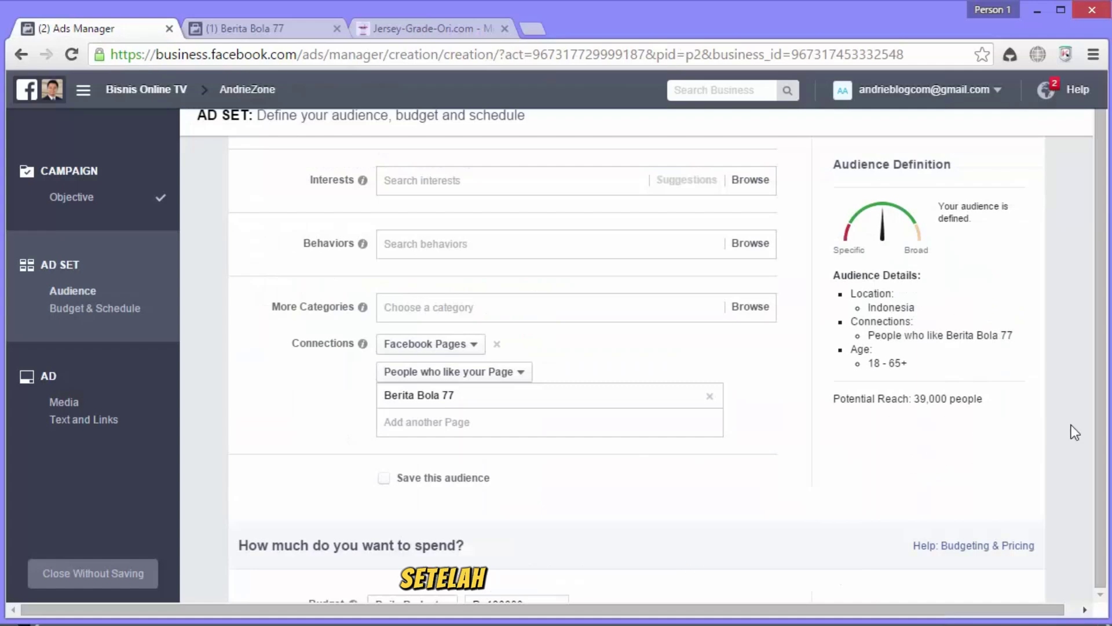
Step: Set the ad set's daily budget to Rp20000 and check the estimated daily reach on Facebook
scroll(899, 405, down, 5)
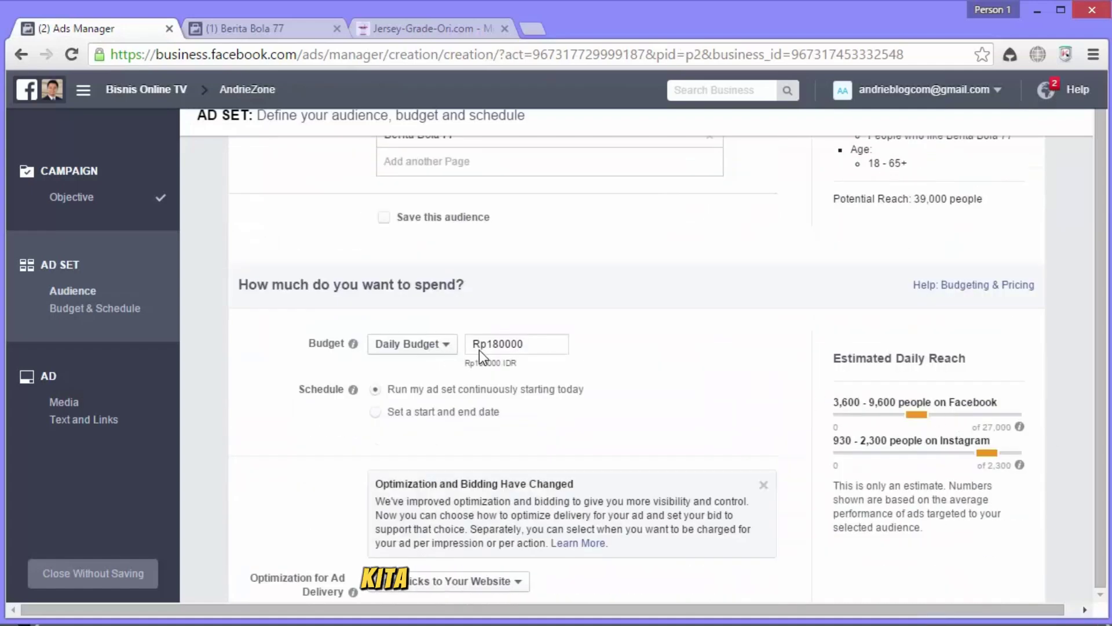
drag(489, 344, 498, 346)
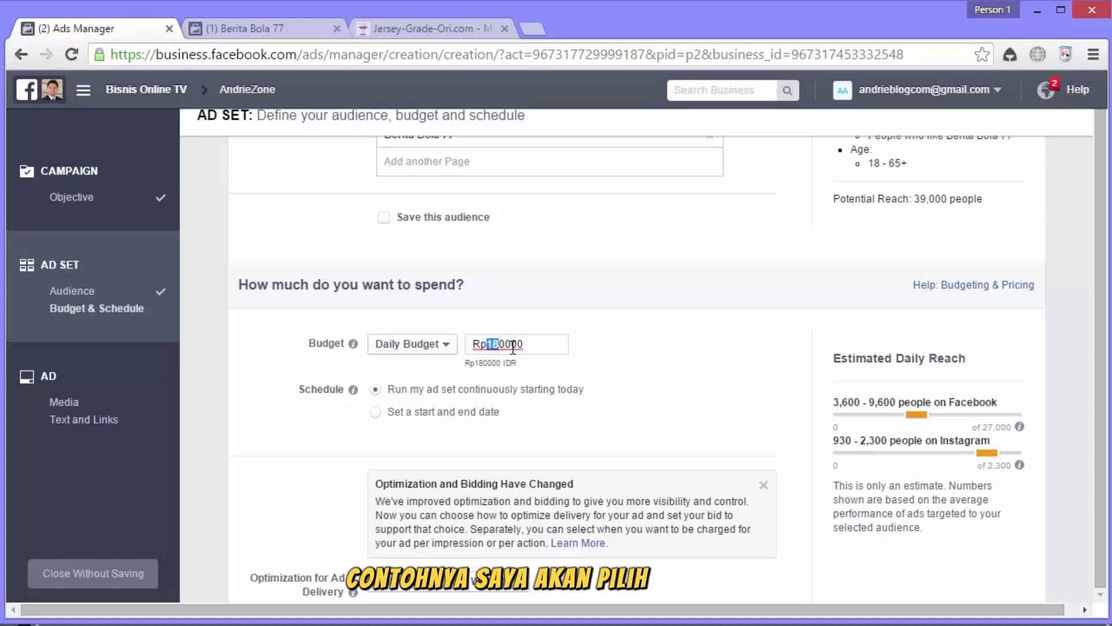
drag(501, 343, 535, 345)
click(638, 355)
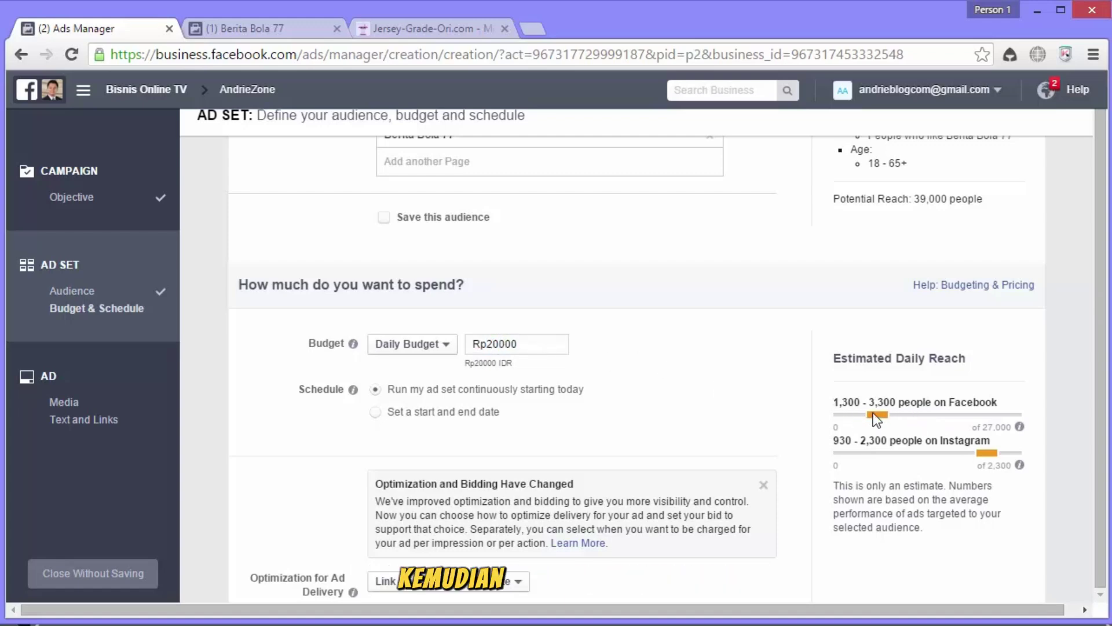
drag(834, 402, 862, 401)
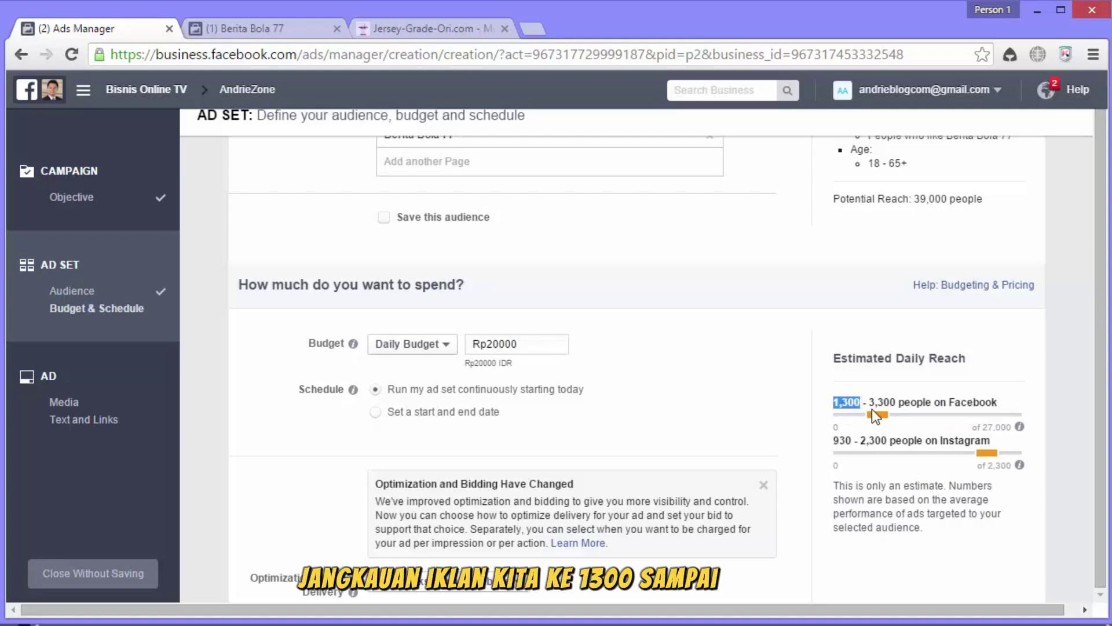
Step: Review the schedule and bidding options, name the ad set JualanBajuRealMadrid and proceed to choosing the ad creative
scroll(722, 385, down, 7)
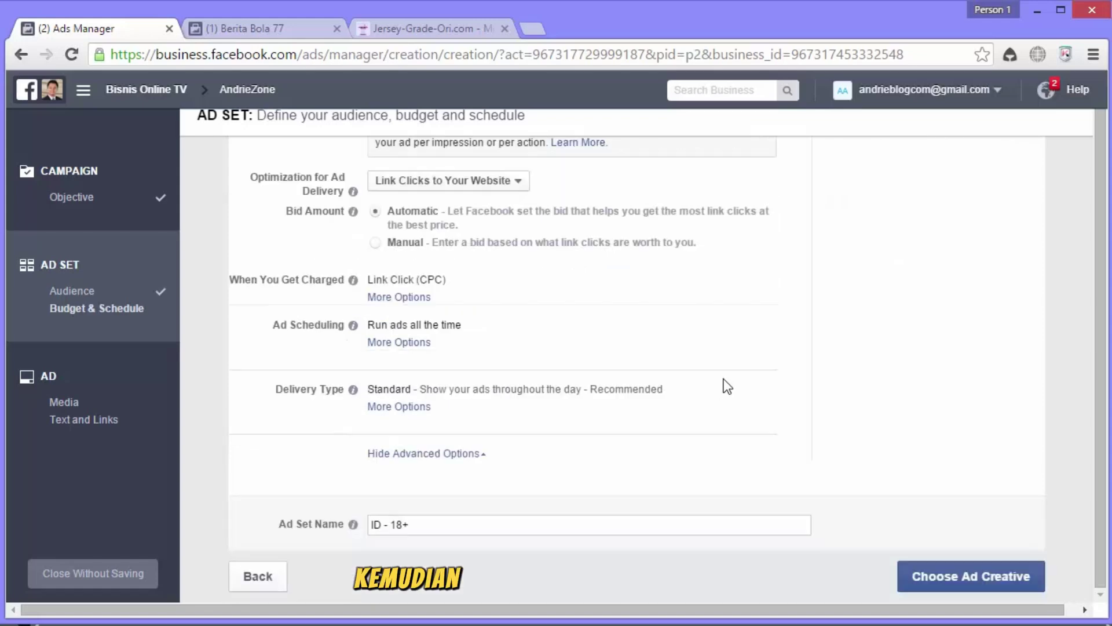
scroll(468, 400, up, 5)
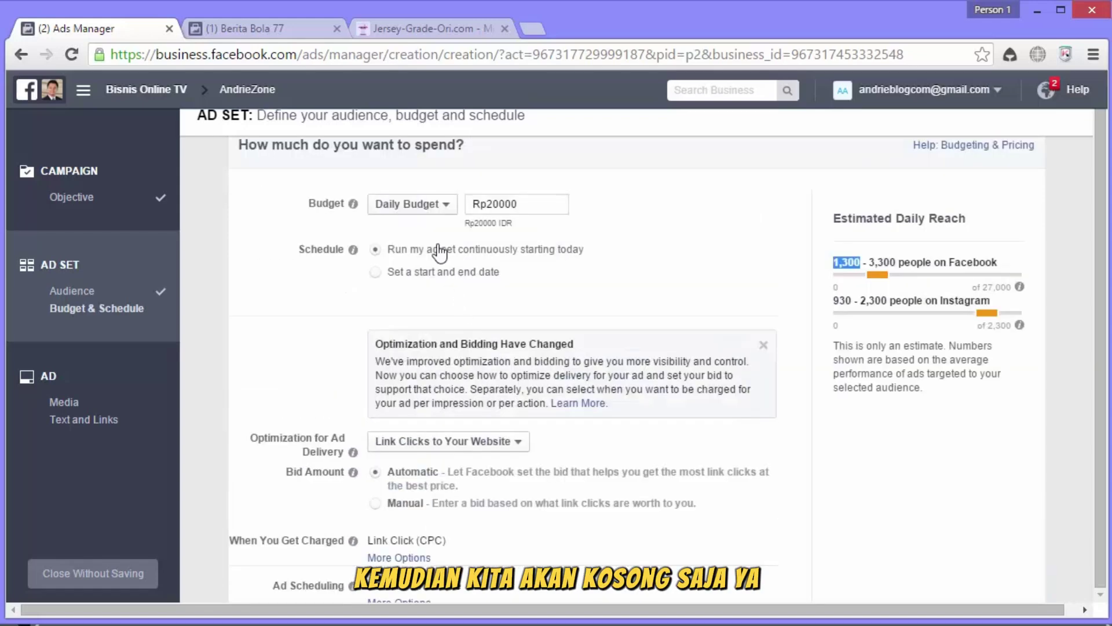
scroll(380, 301, down, 5)
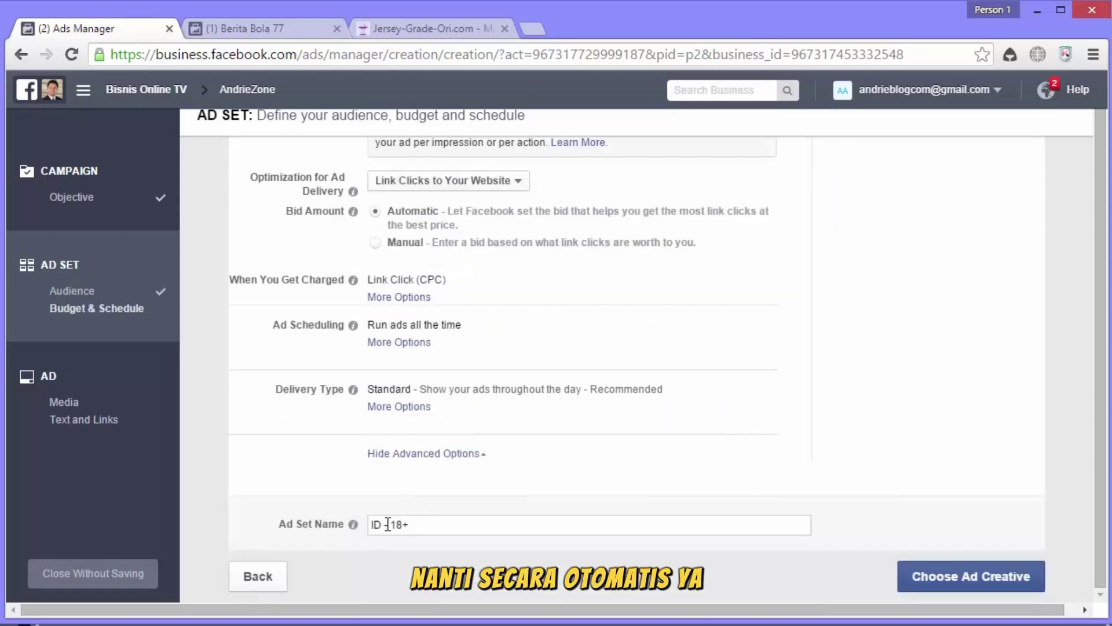
drag(440, 521, 332, 506)
text(Ju)
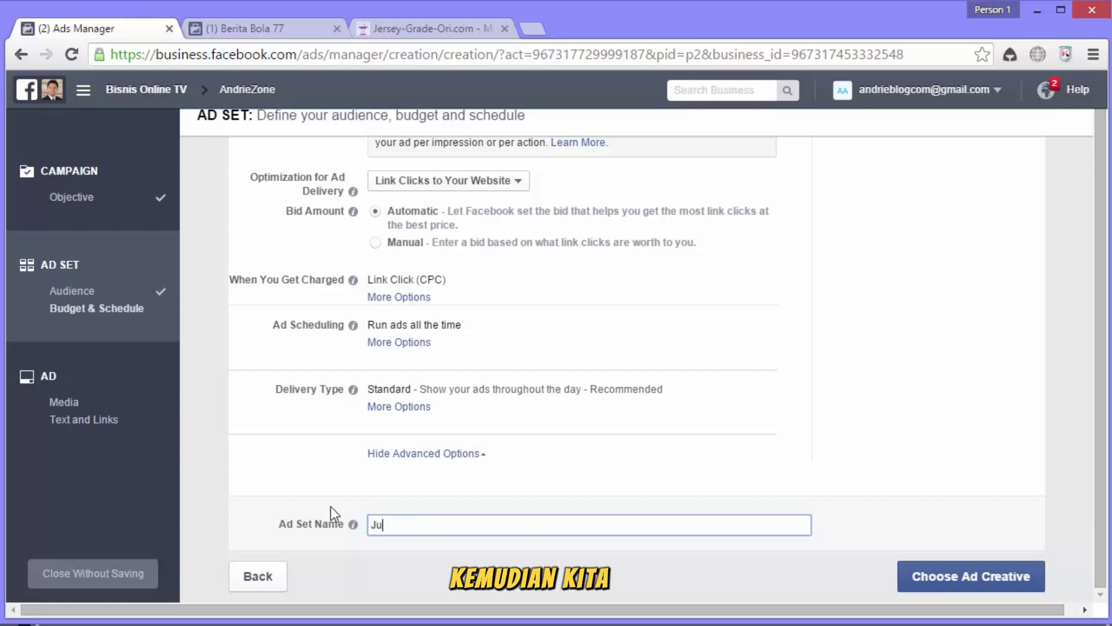
text(alanBaju)
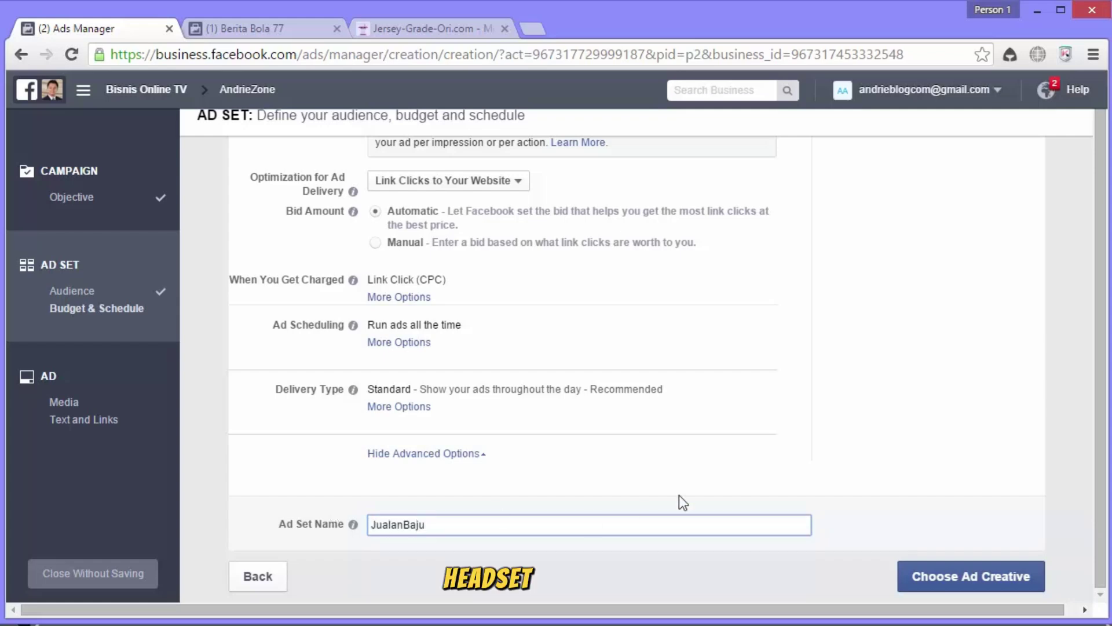
text(Real)
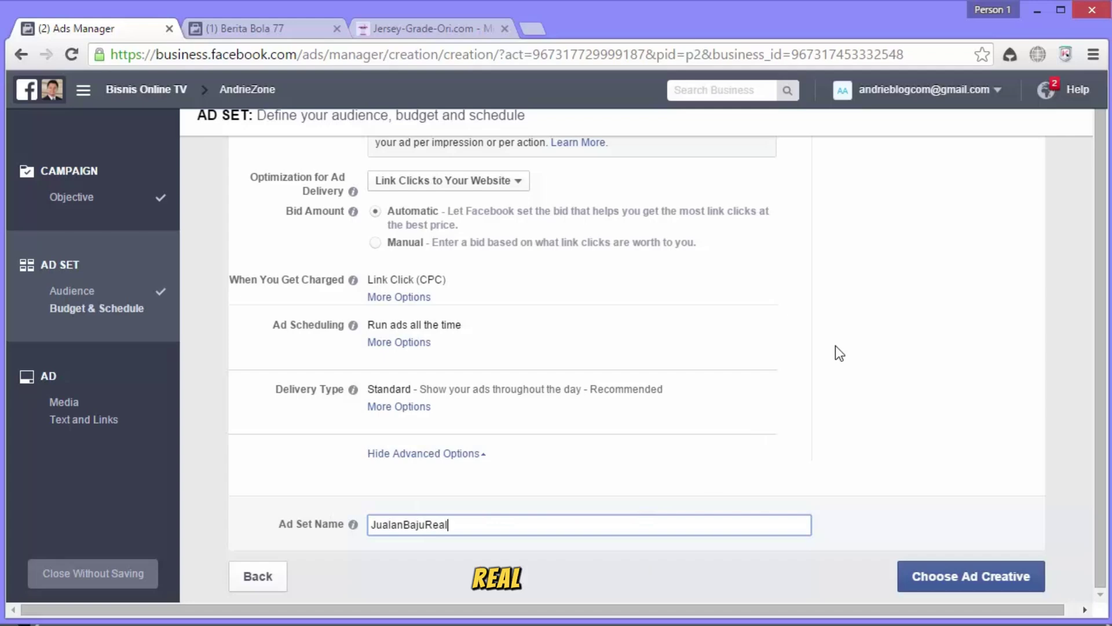
text(Madri)
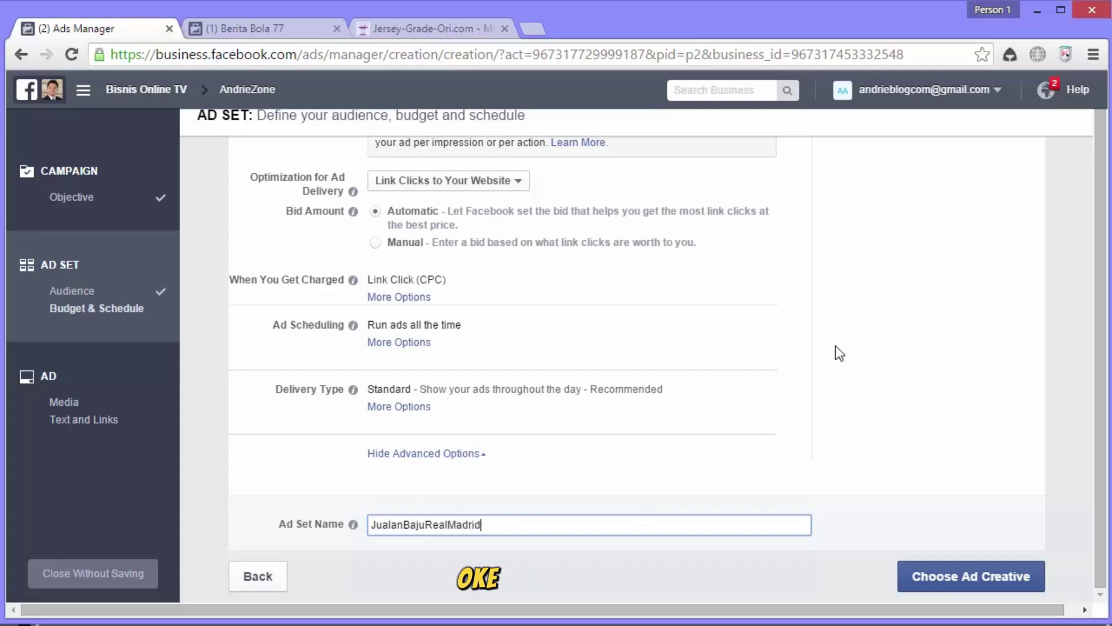
text(d)
click(987, 577)
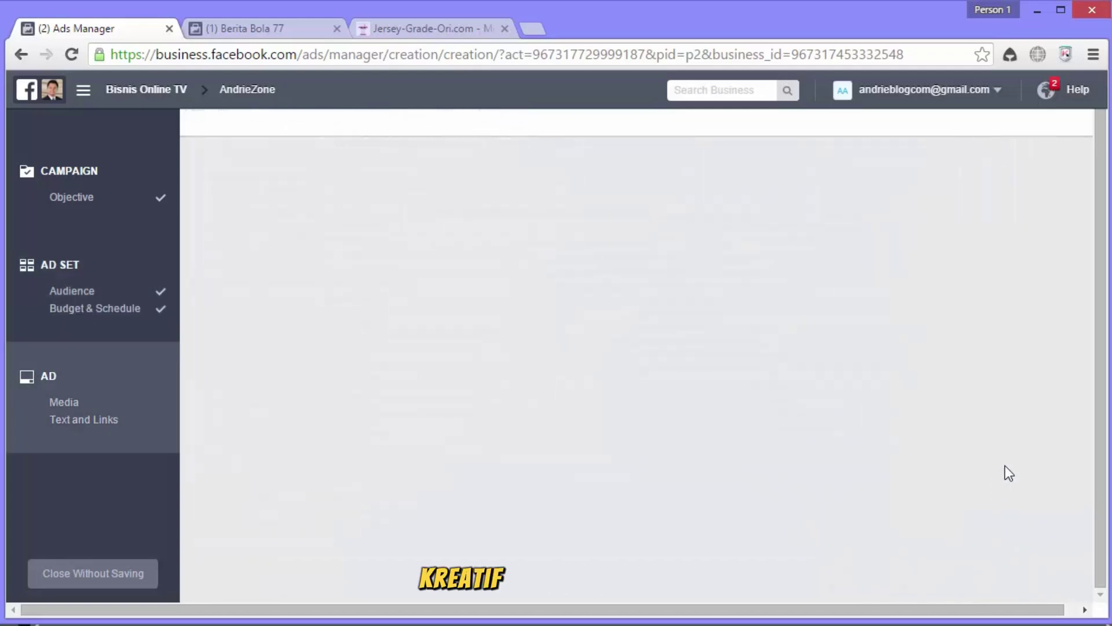
scroll(965, 340, down, 4)
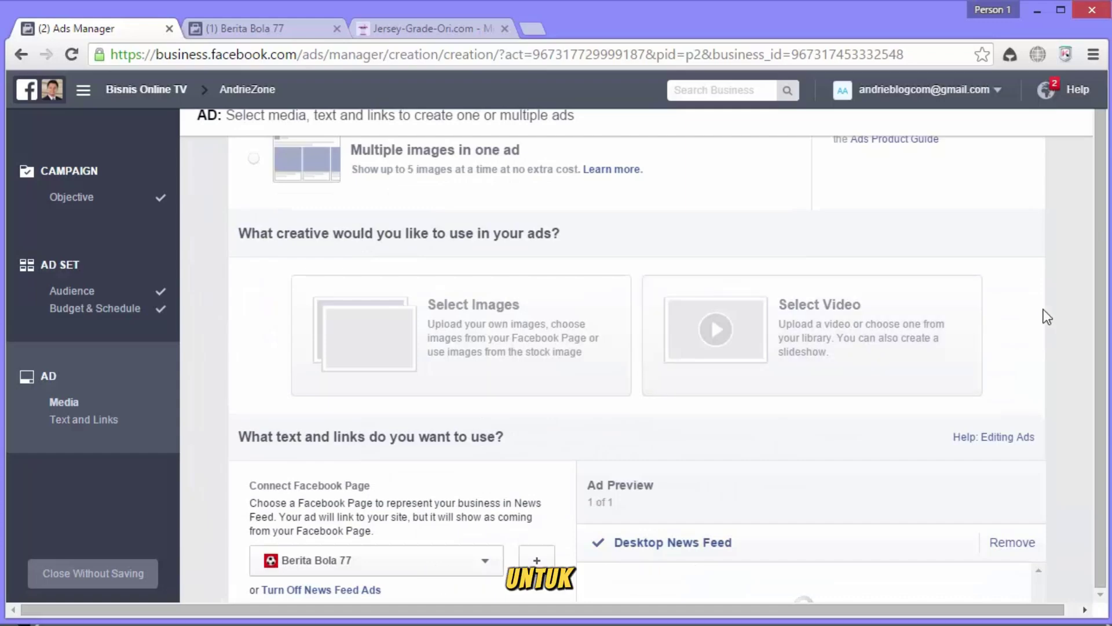
scroll(450, 362, up, 2)
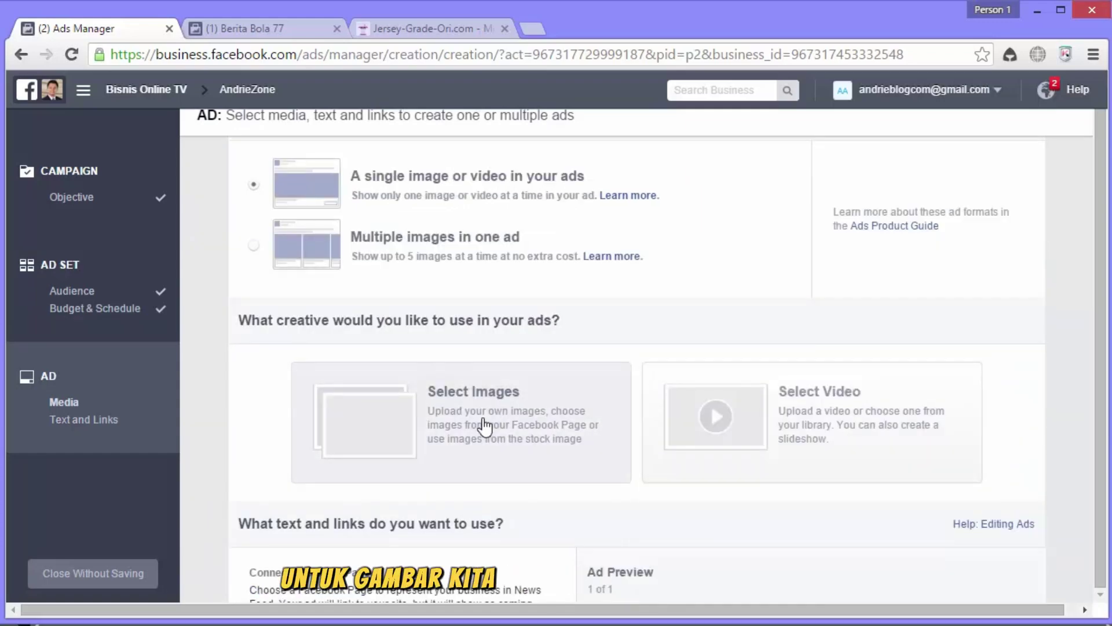
Step: Find the 20% off Real Madrid jersey post on the Berita Bola 77 page, view its image and return to the ad setup
click(426, 19)
click(269, 26)
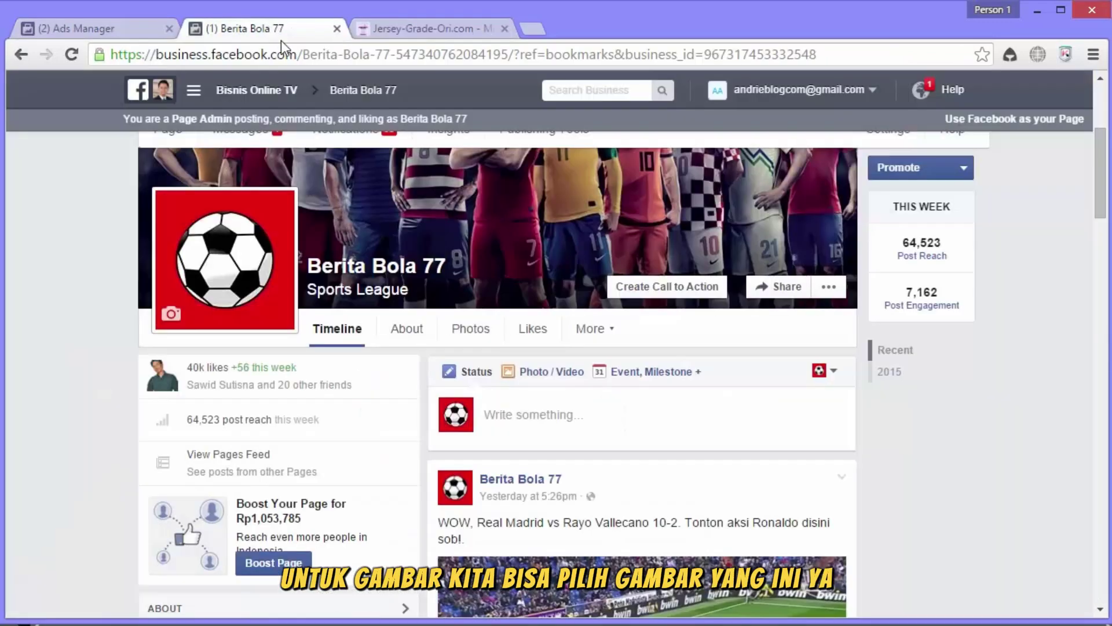
scroll(620, 411, down, 15)
scroll(637, 400, up, 3)
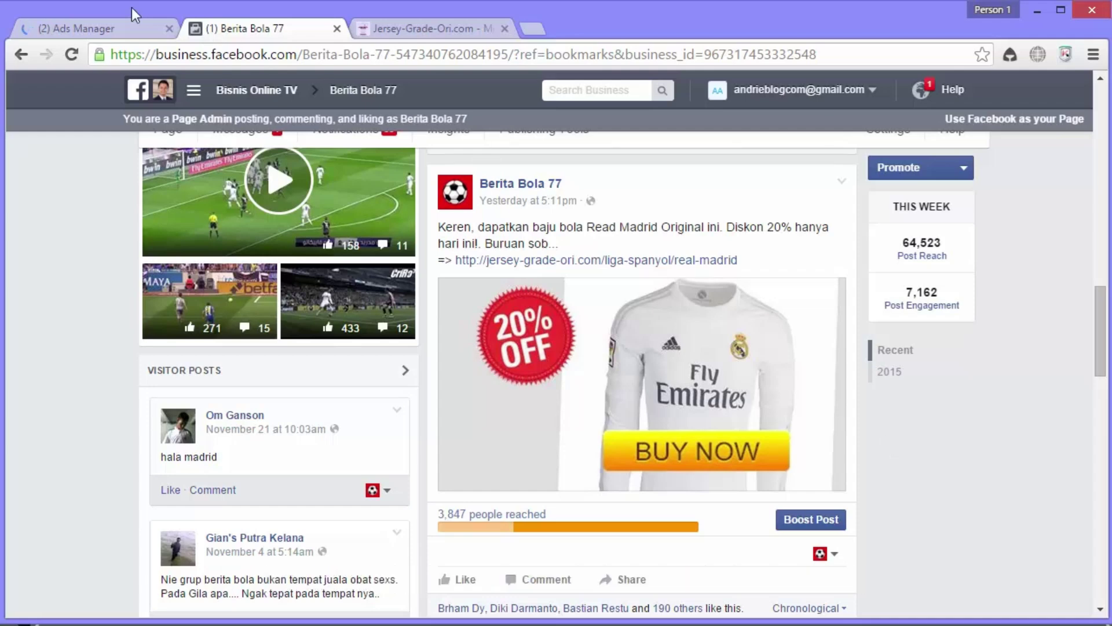
click(118, 27)
Step: Remove the 1 × 1 placeholder from the ad's images and upload bannerreal.jpg instead
click(432, 392)
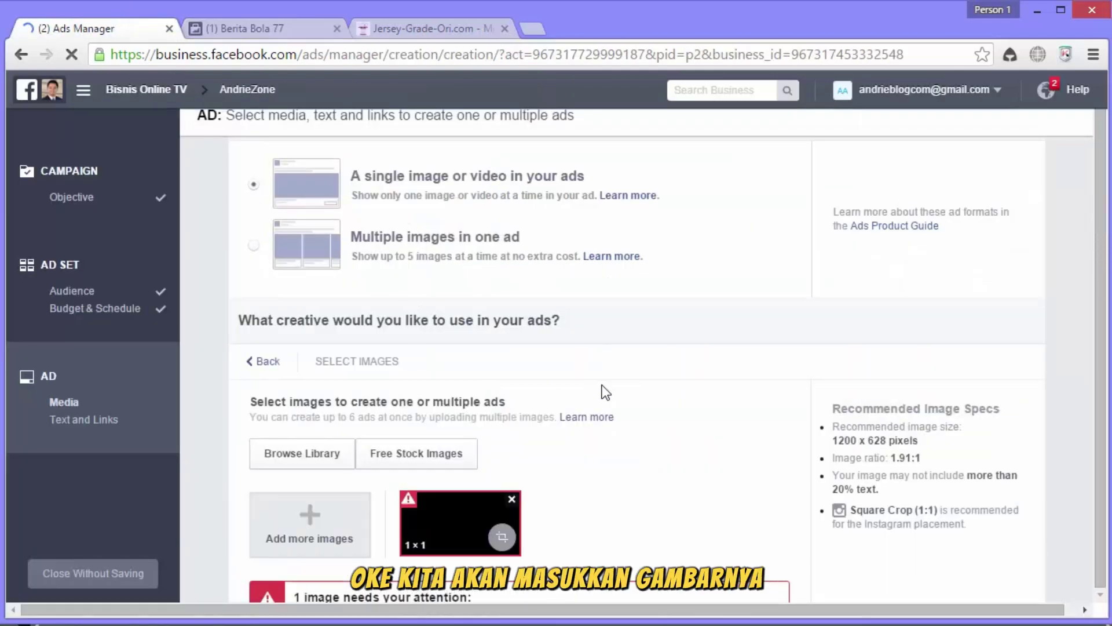
scroll(601, 406, down, 1)
scroll(603, 420, down, 1)
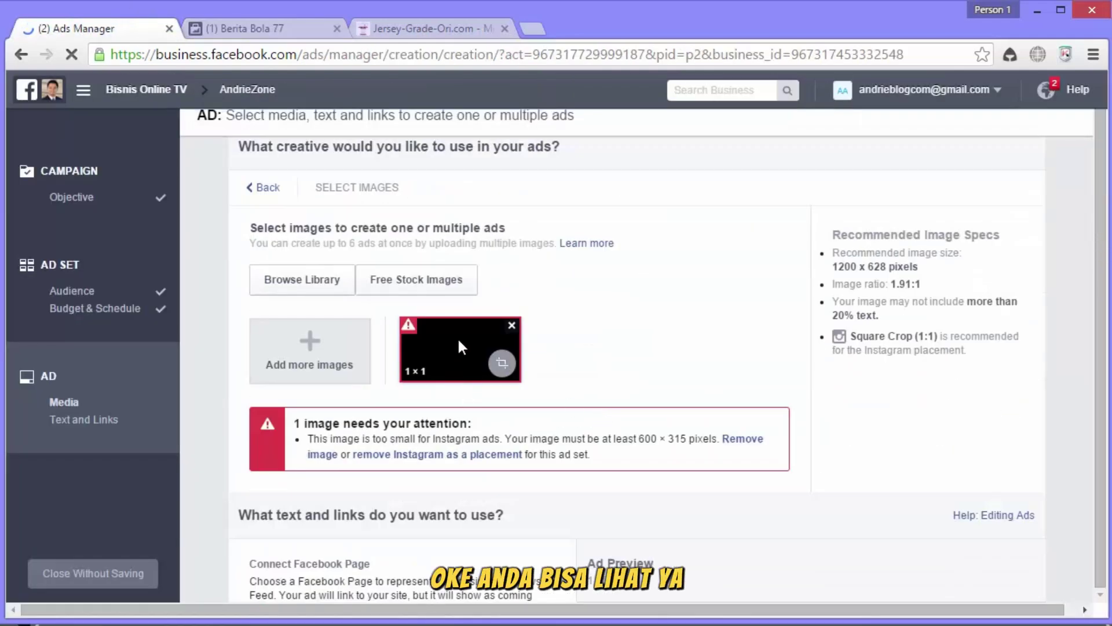
click(512, 325)
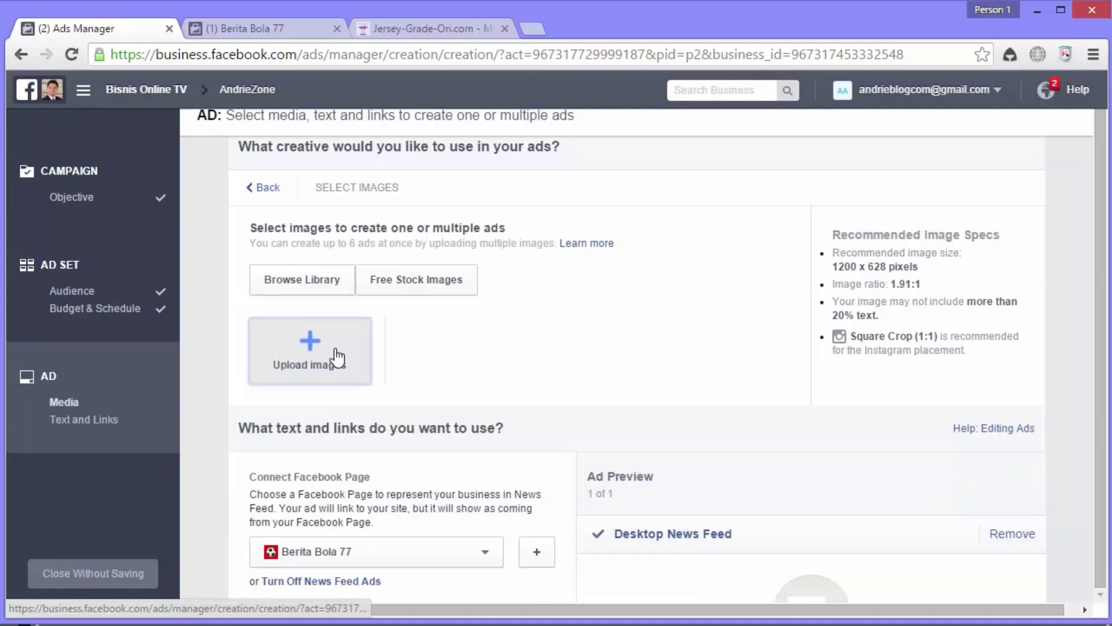
click(323, 351)
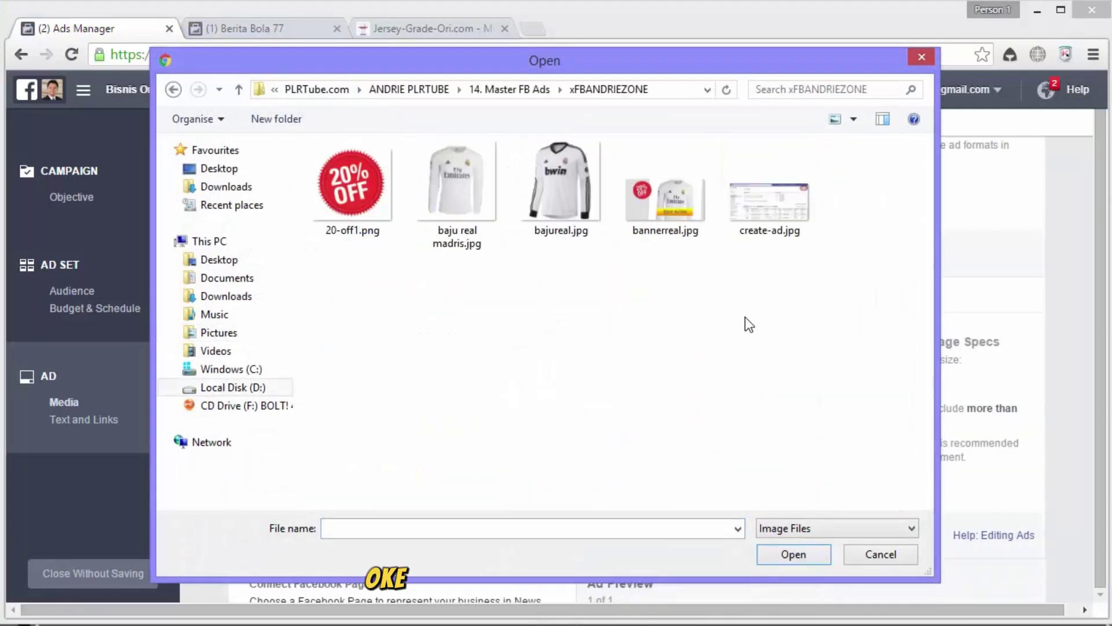
click(658, 209)
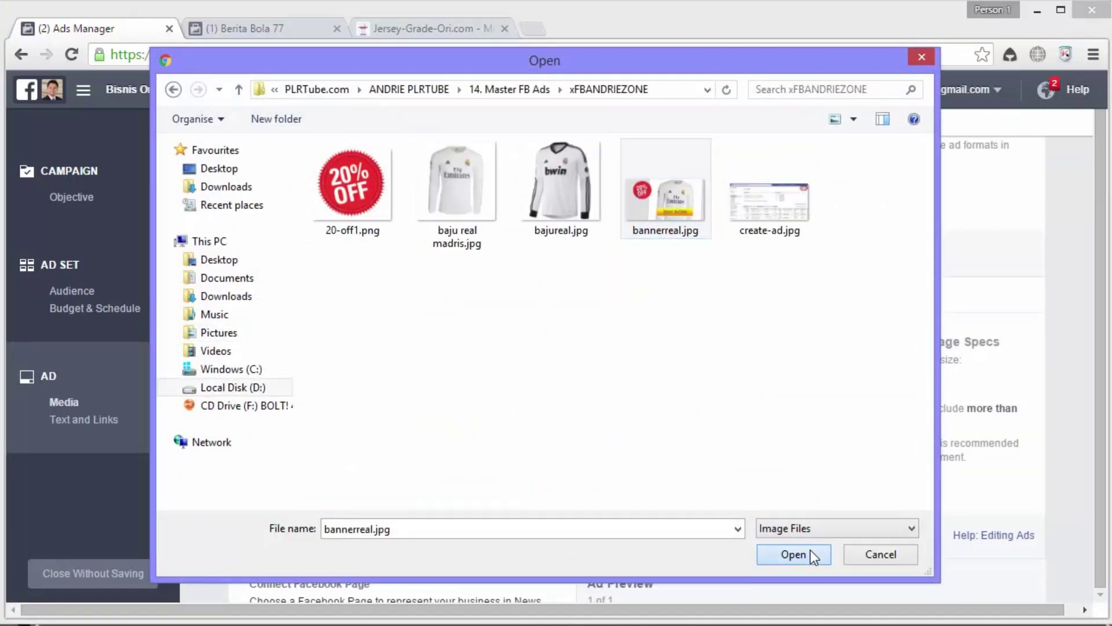
click(794, 553)
Step: Replace the ad's headline with "Baju Real Madrid Ori"
scroll(962, 318, down, 5)
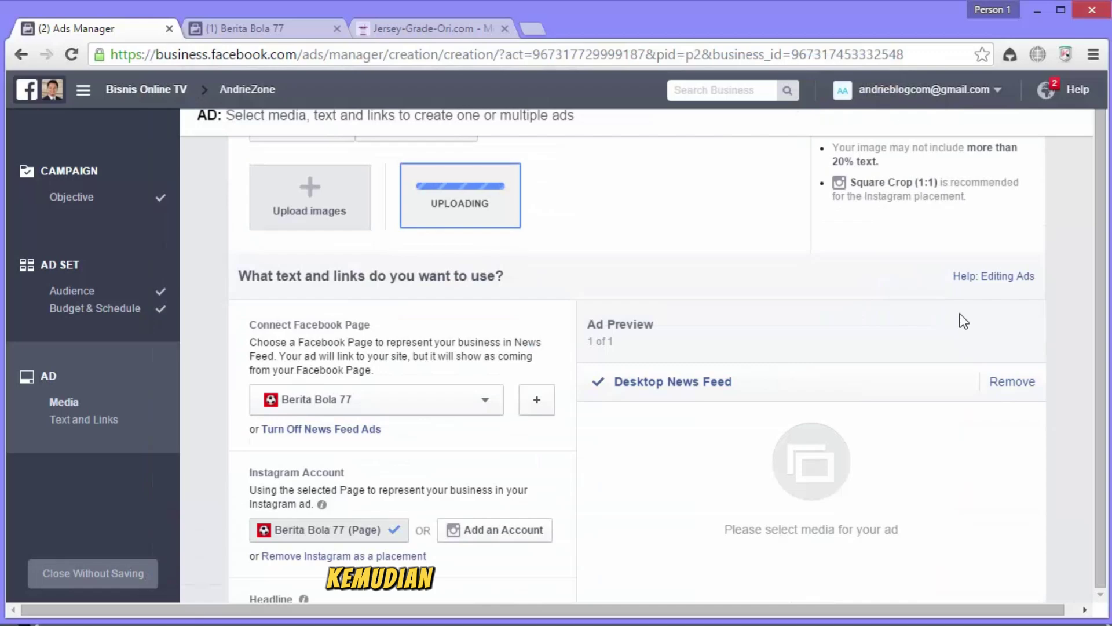
scroll(961, 314, down, 2)
scroll(445, 438, down, 3)
drag(377, 365, 212, 371)
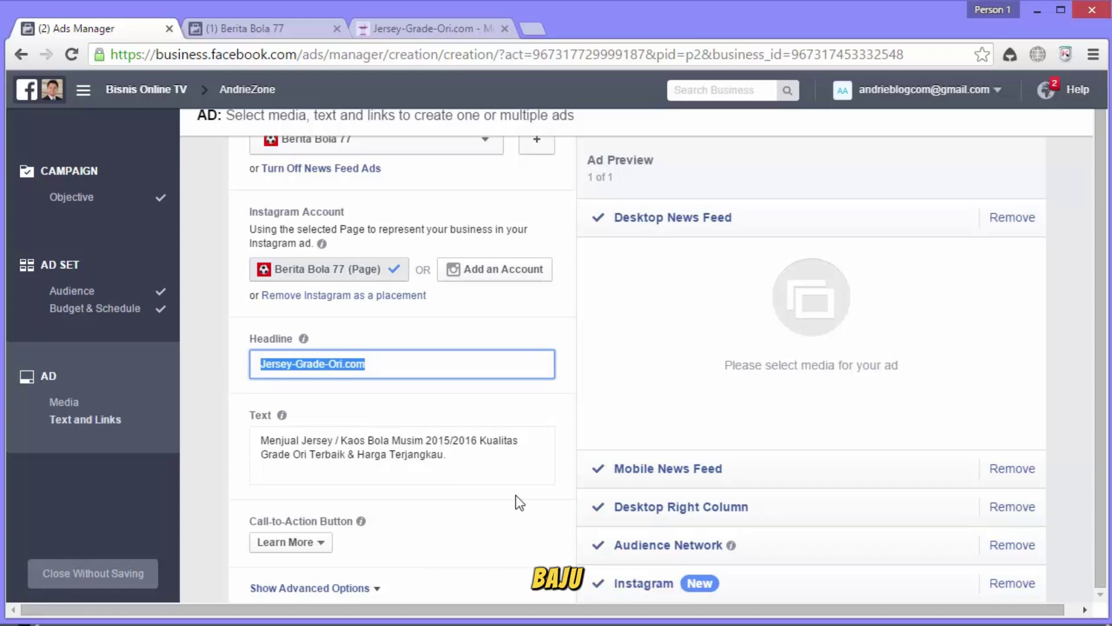
text(baju)
key(BackSpace)
key(BackSpace)
key(BackSpace)
key(BackSpace)
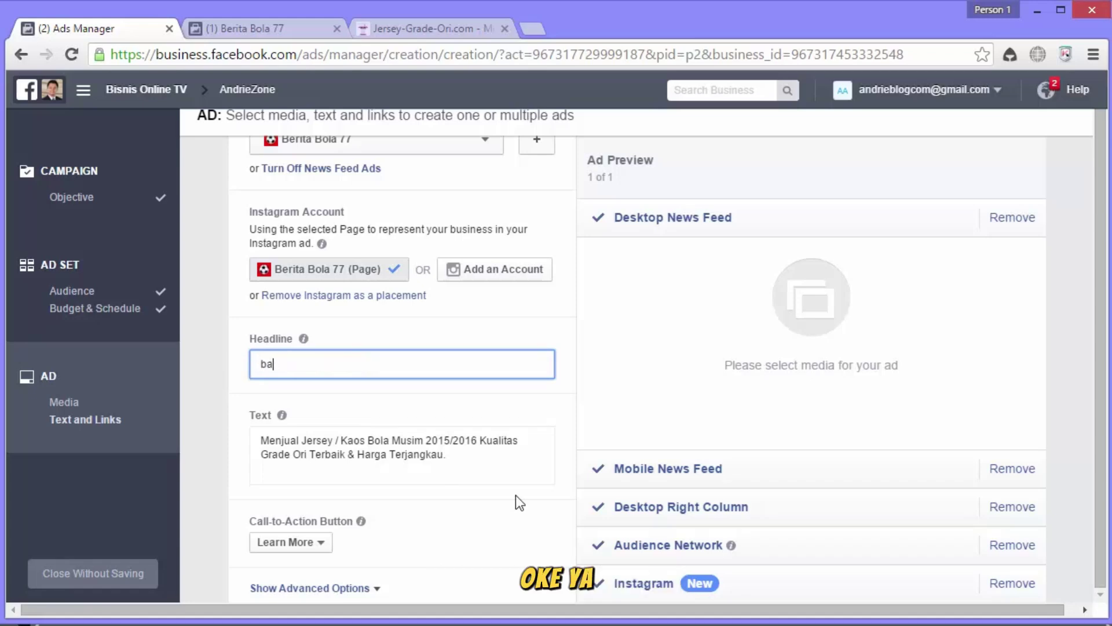
text(Baju reak)
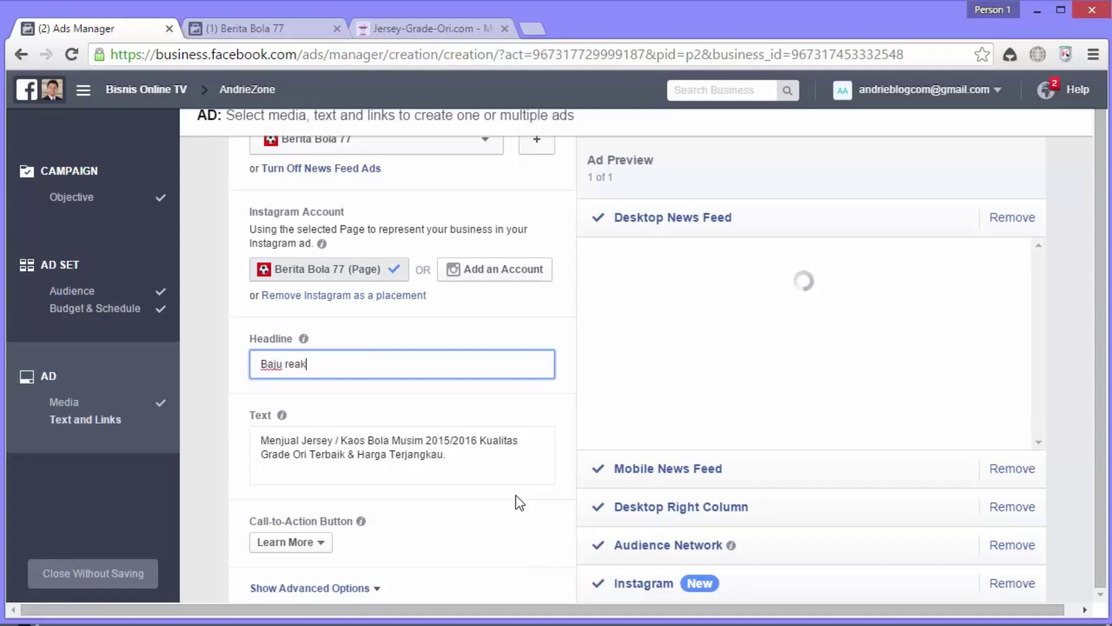
text(Re)
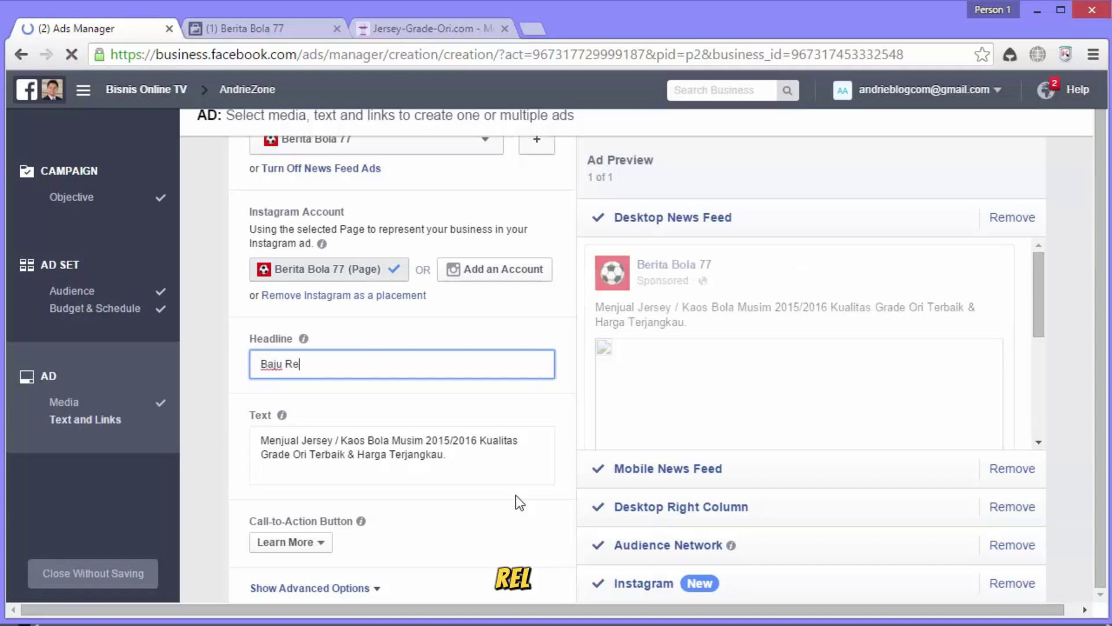
text(al Madri)
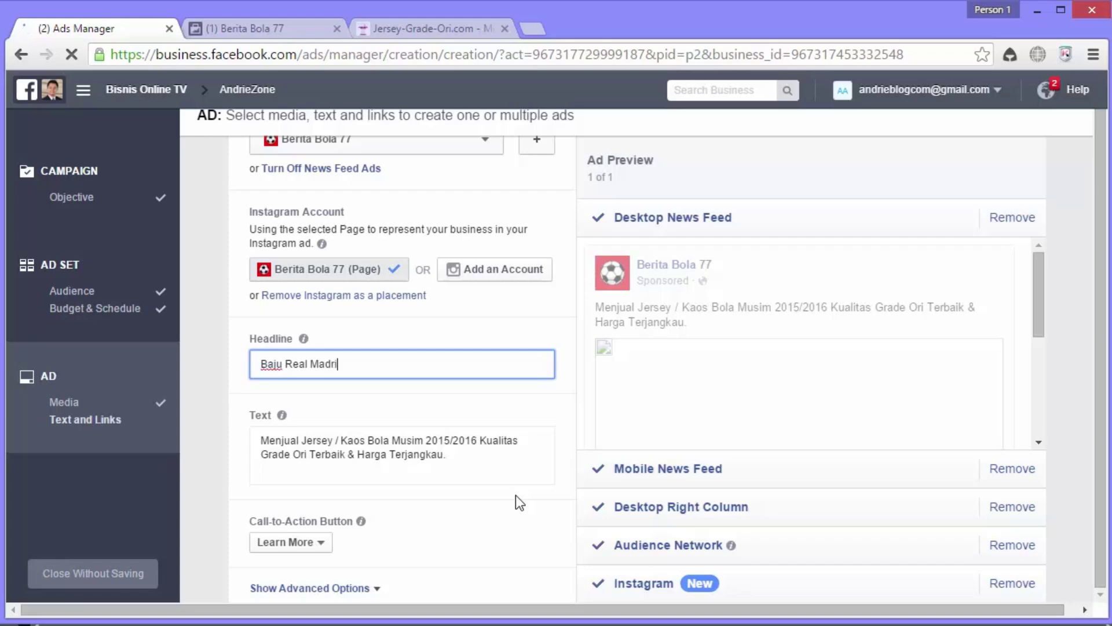
text(d Ori)
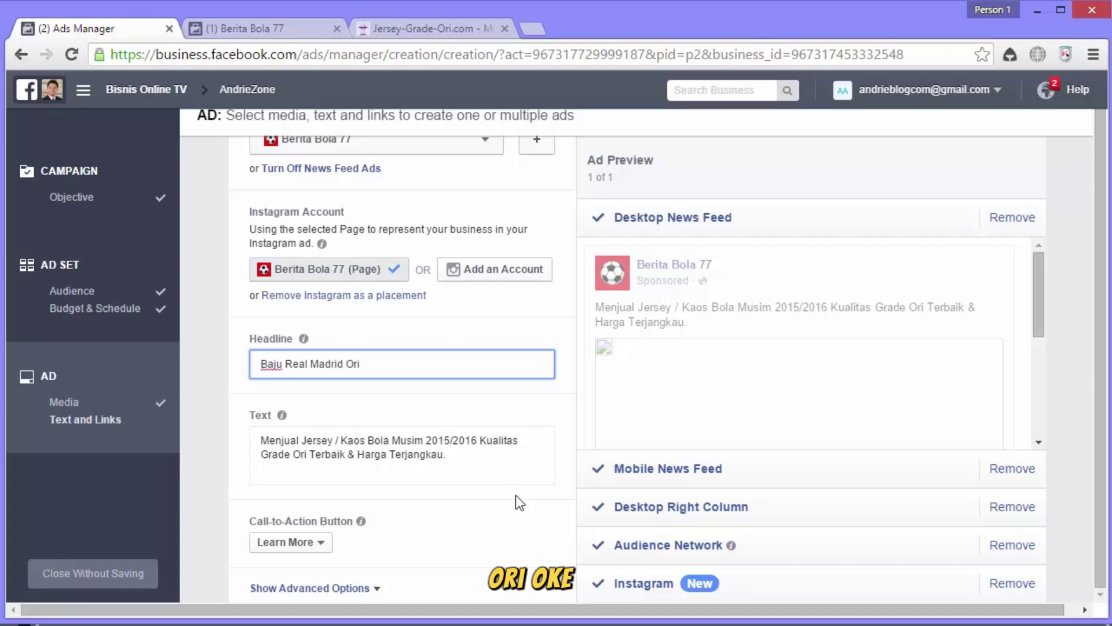
text( -Disk 20%)
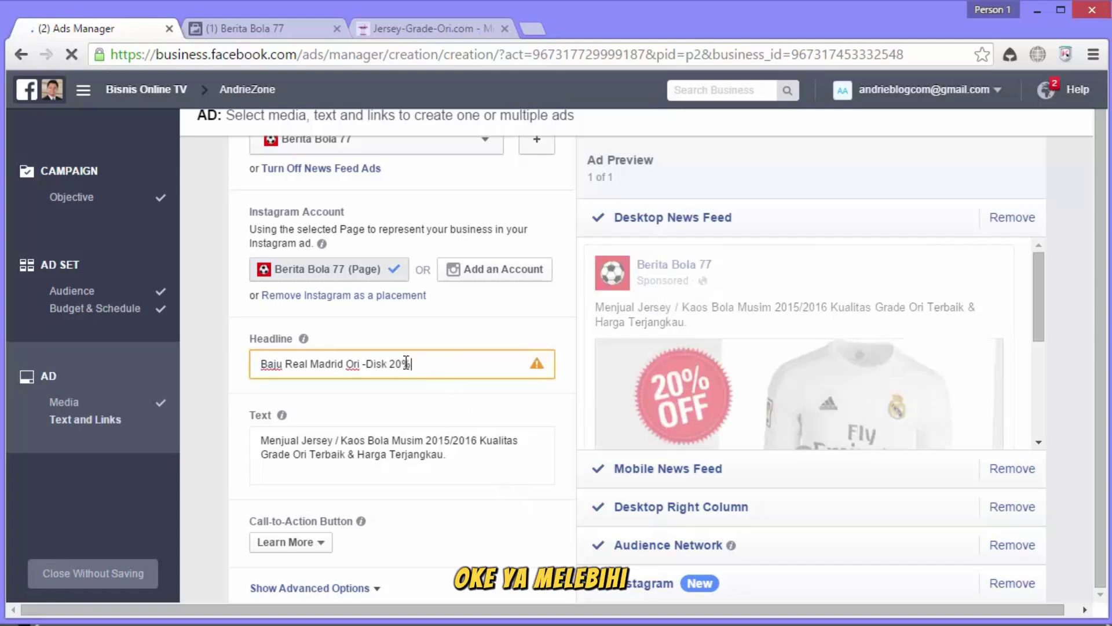
drag(364, 364, 441, 359)
Step: Replace the ad's text with the wording copied from the Berita Bola 77 jersey post, leaving out the link
drag(462, 456, 230, 422)
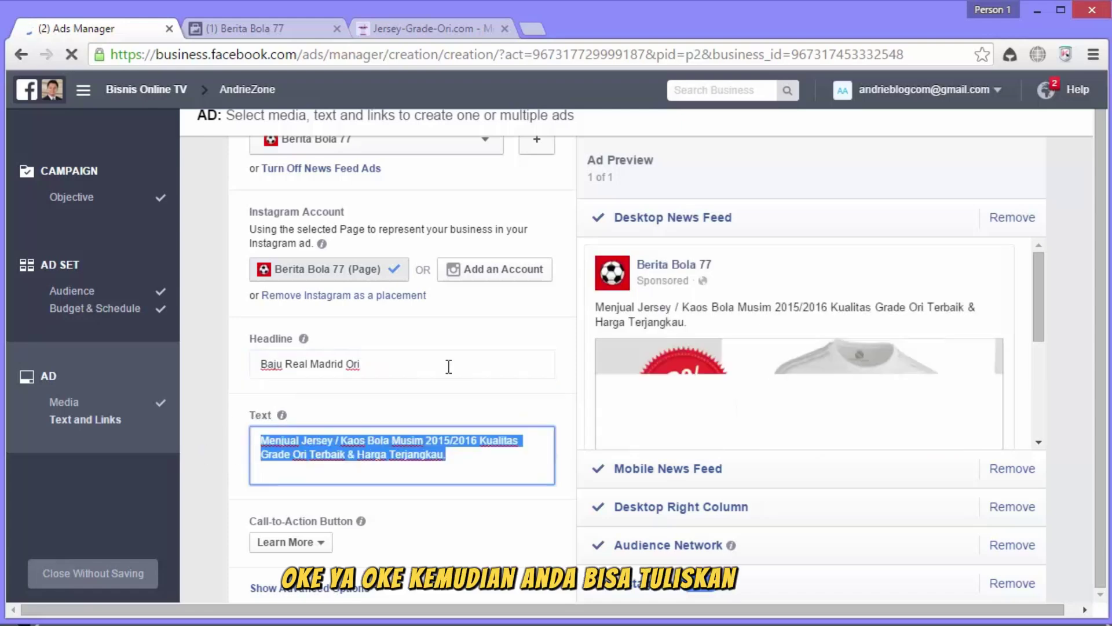
click(275, 30)
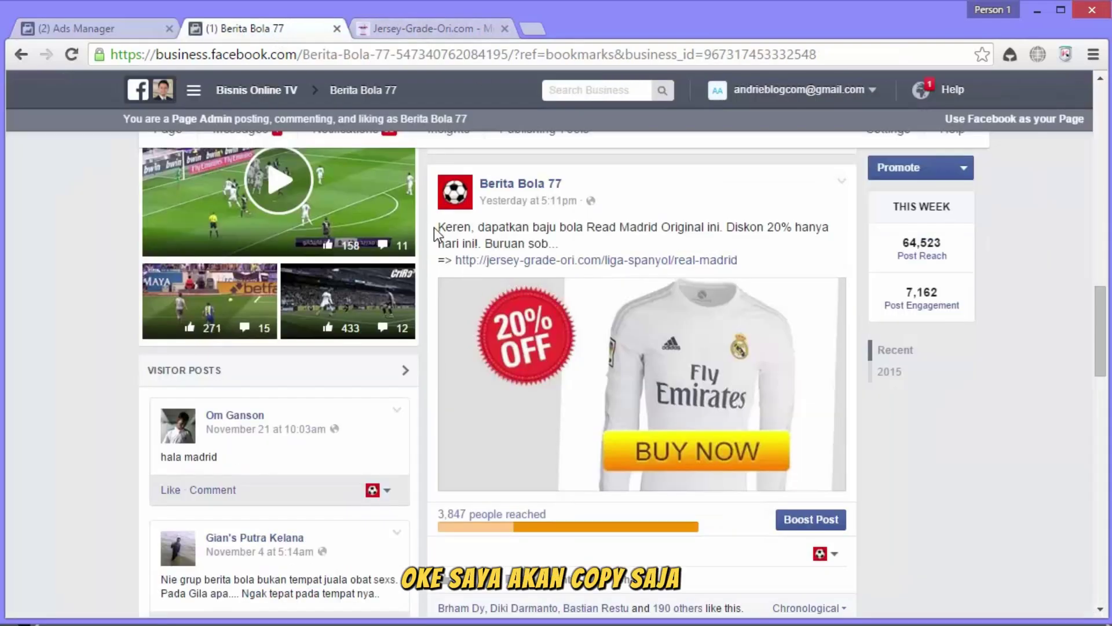
drag(437, 226, 571, 238)
right_click(554, 240)
click(571, 251)
click(98, 29)
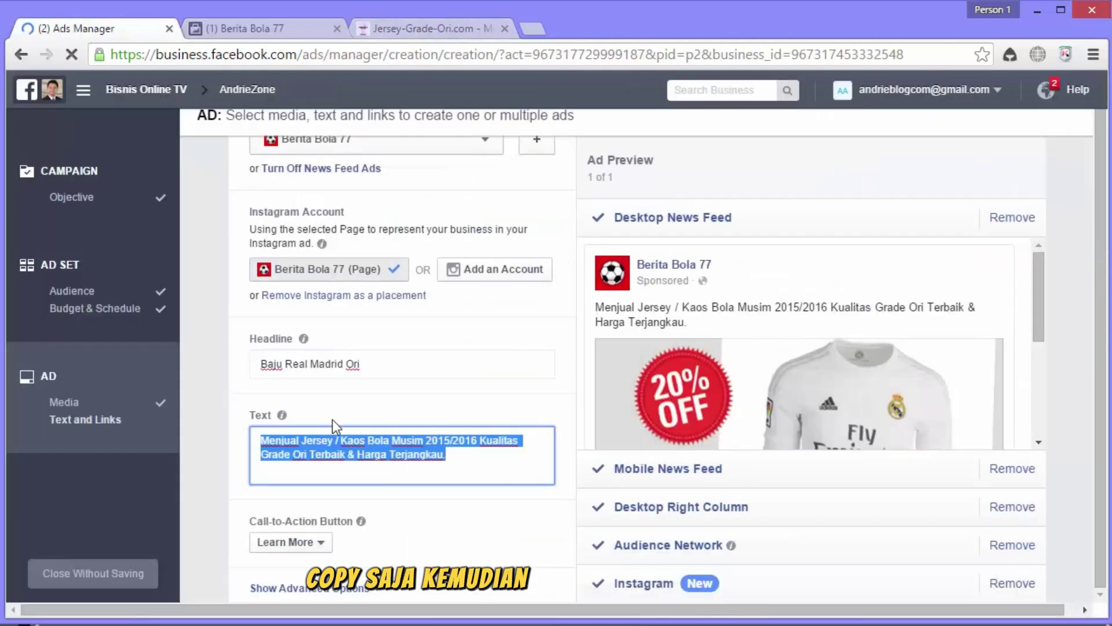
key(ctrl+v)
Step: Clean up the ad text's punctuation to read "hari ini! Buruan sob." and correct "Read Madrid" to "Real Madrid"
click(454, 475)
key(Delete)
key(Delete)
key(Delete)
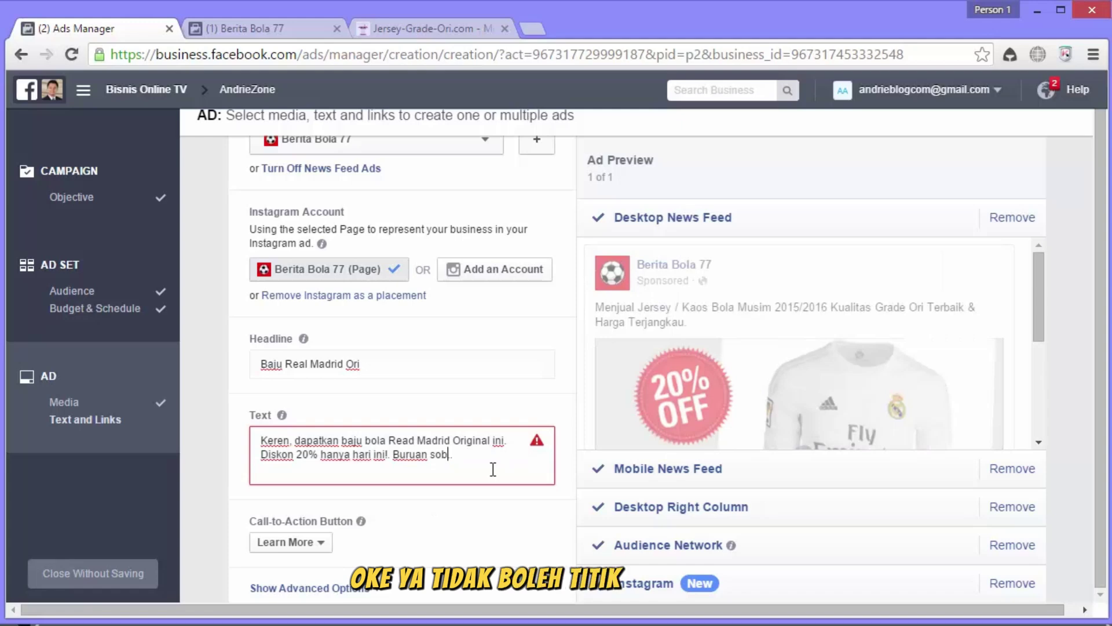
text(.)
click(387, 454)
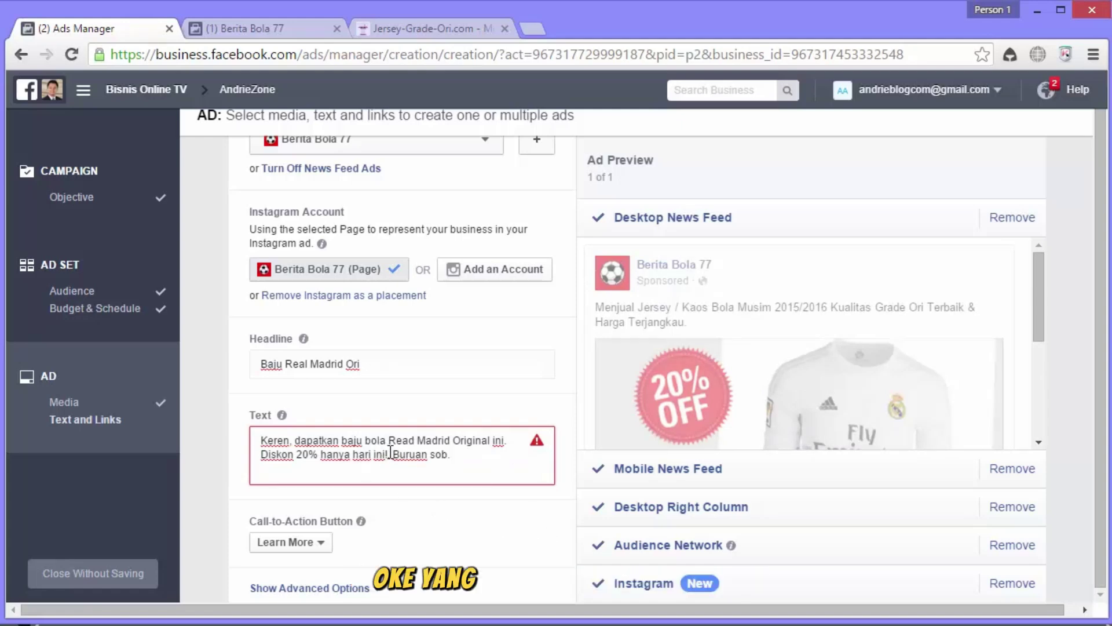
text(!)
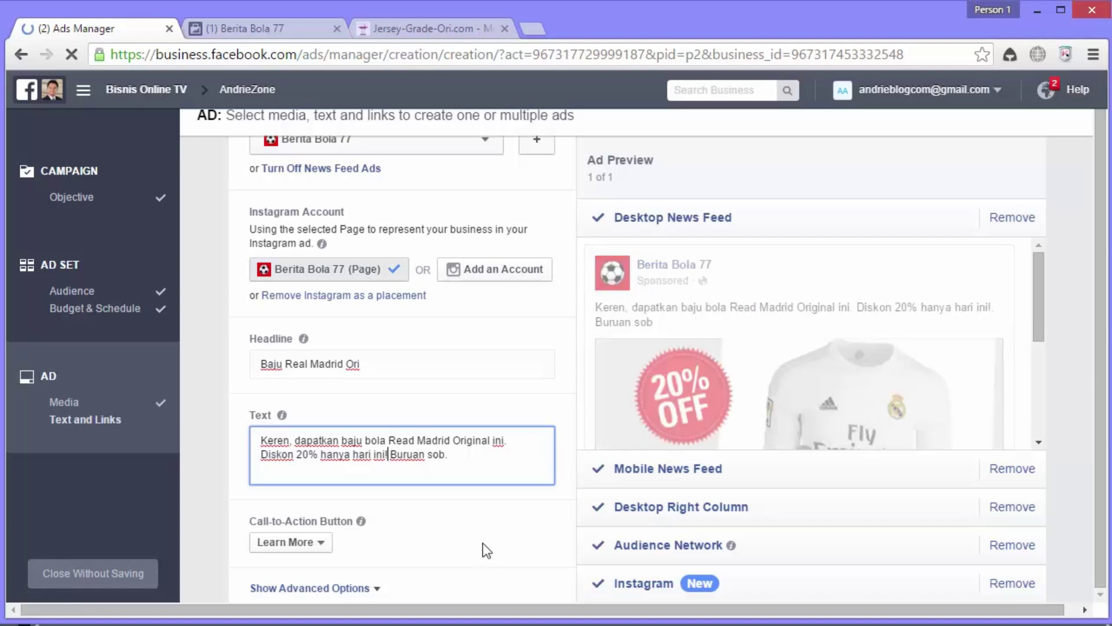
click(480, 539)
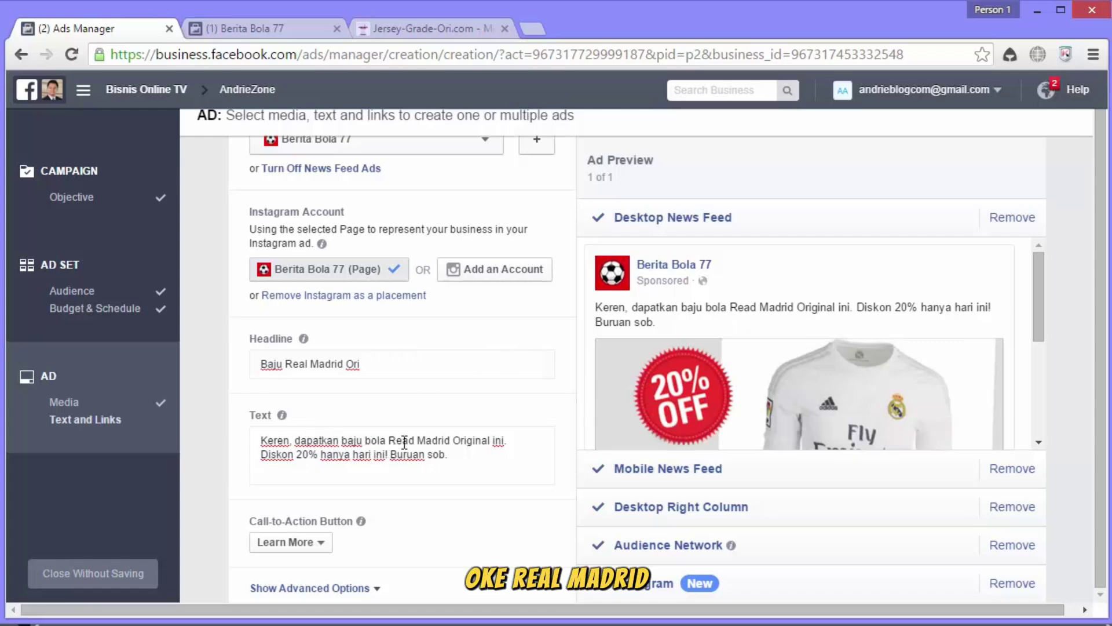
drag(409, 439, 415, 439)
text(l)
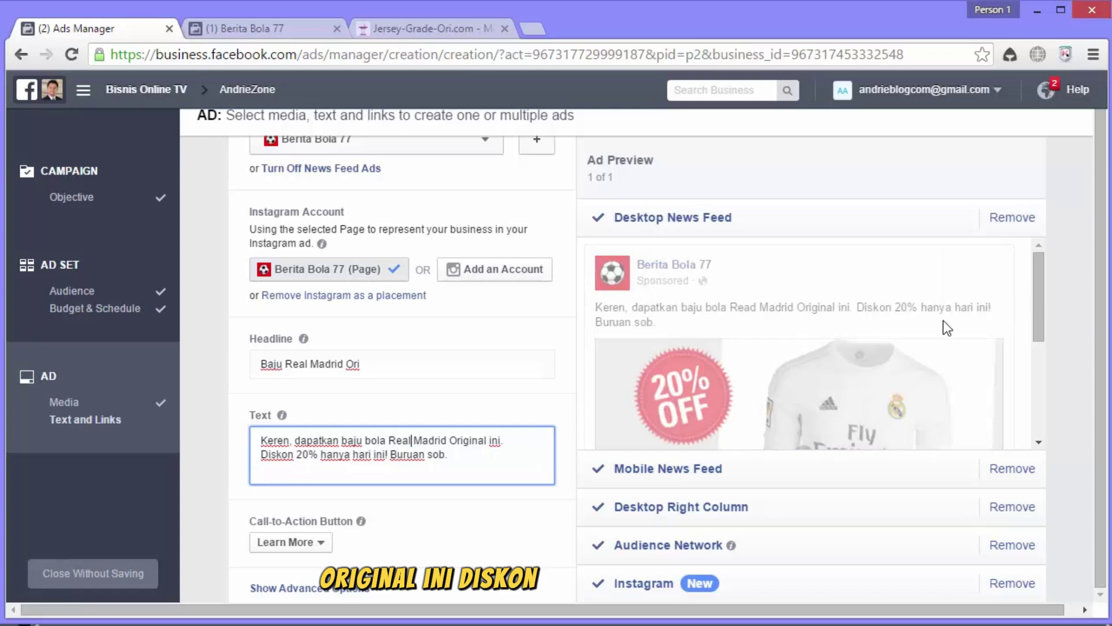
Step: Check the headline and button in the desktop news feed preview, and set the ad's call-to-action to Shop Now
drag(1035, 282, 1027, 374)
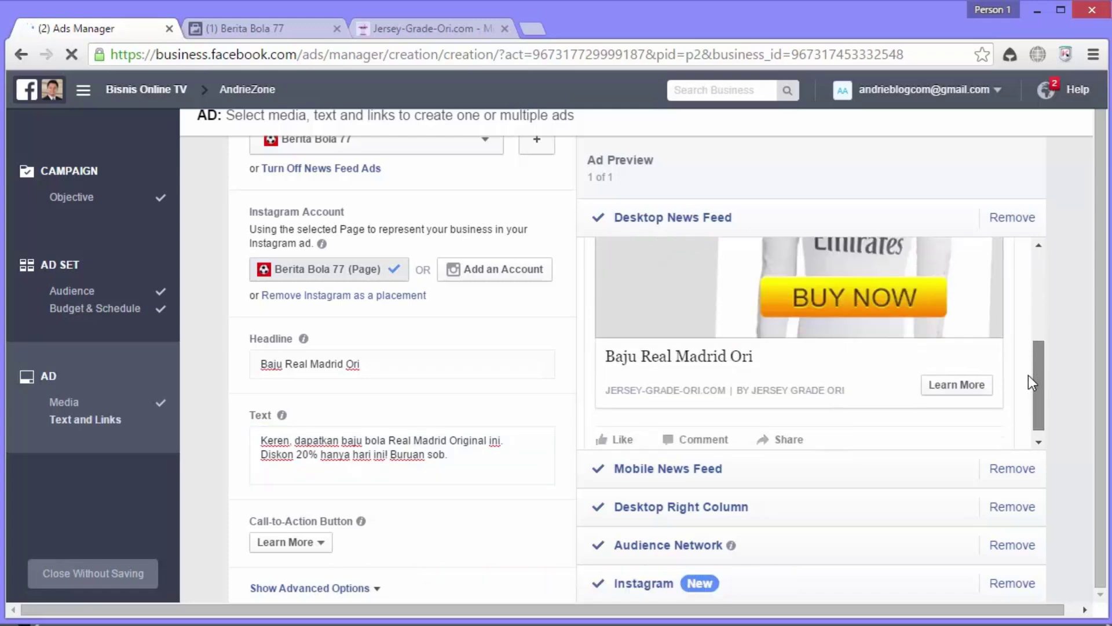
click(322, 541)
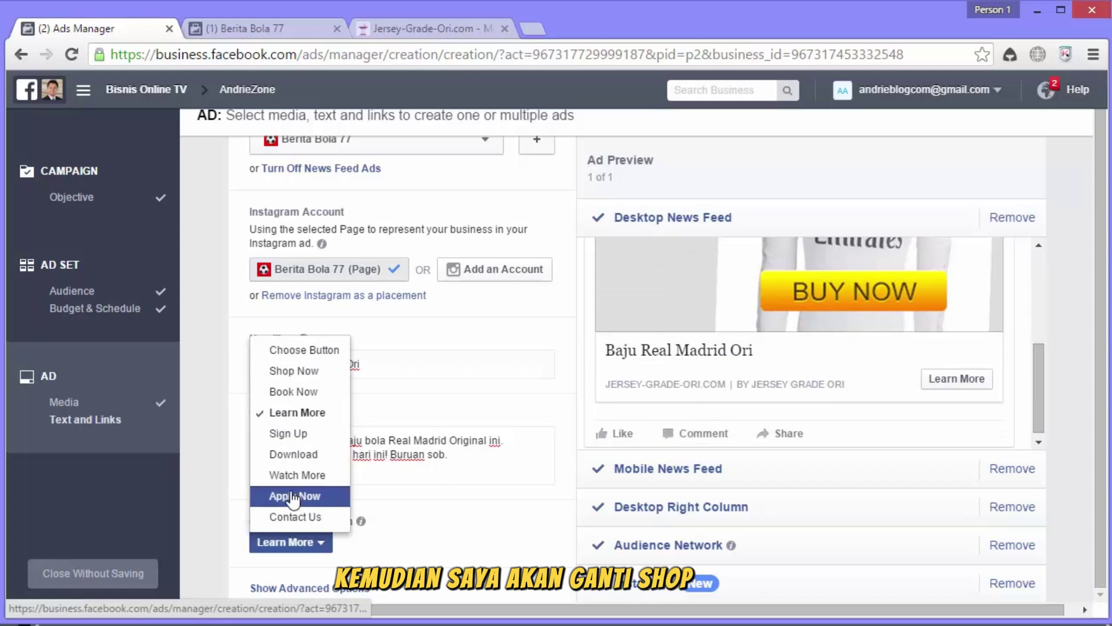
click(286, 372)
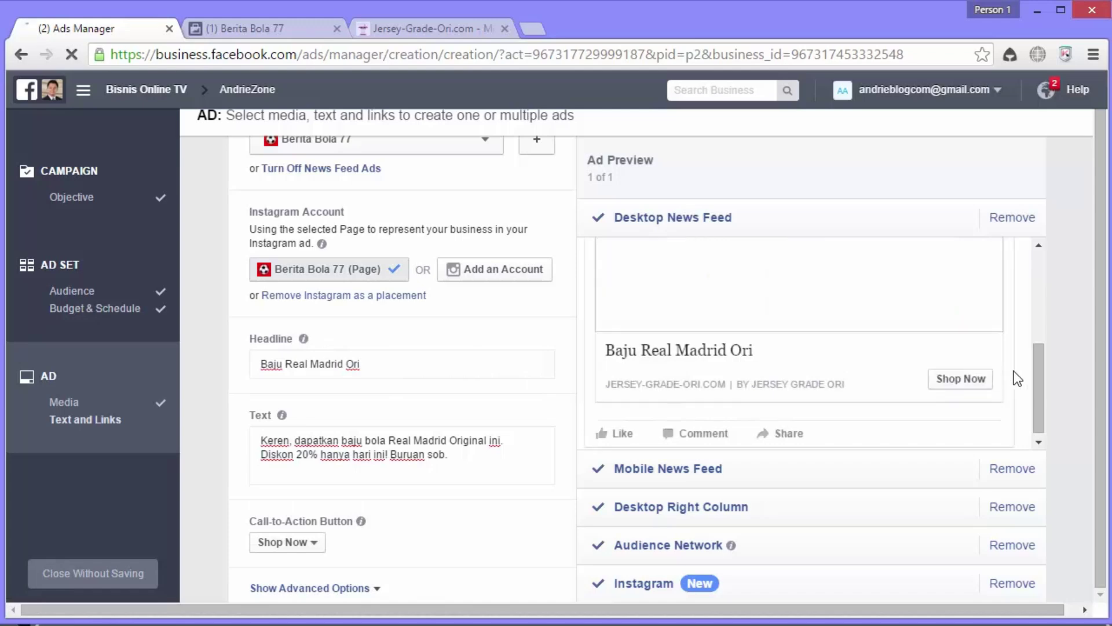
Step: Preview the ad in the desktop news feed, mobile news feed and desktop right column placements
mouse_move(1044, 381)
mouse_down()
mouse_move(1045, 305)
mouse_move(1036, 401)
mouse_up()
click(678, 480)
click(740, 515)
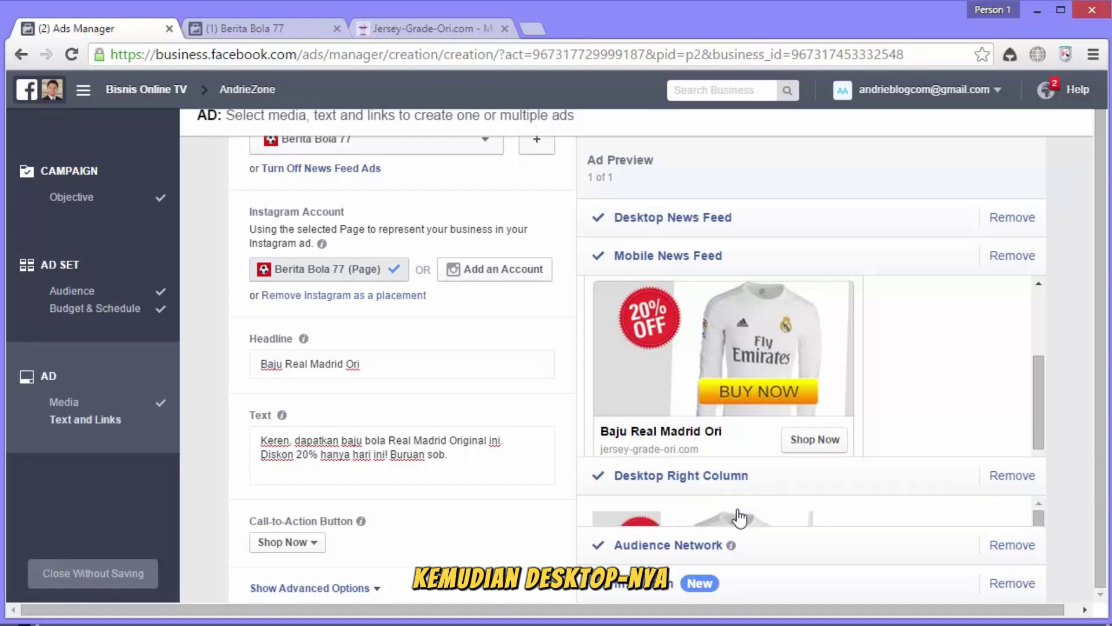
Step: Open the order for review and name the ad jualbajurealmadrid
scroll(582, 536, down, 3)
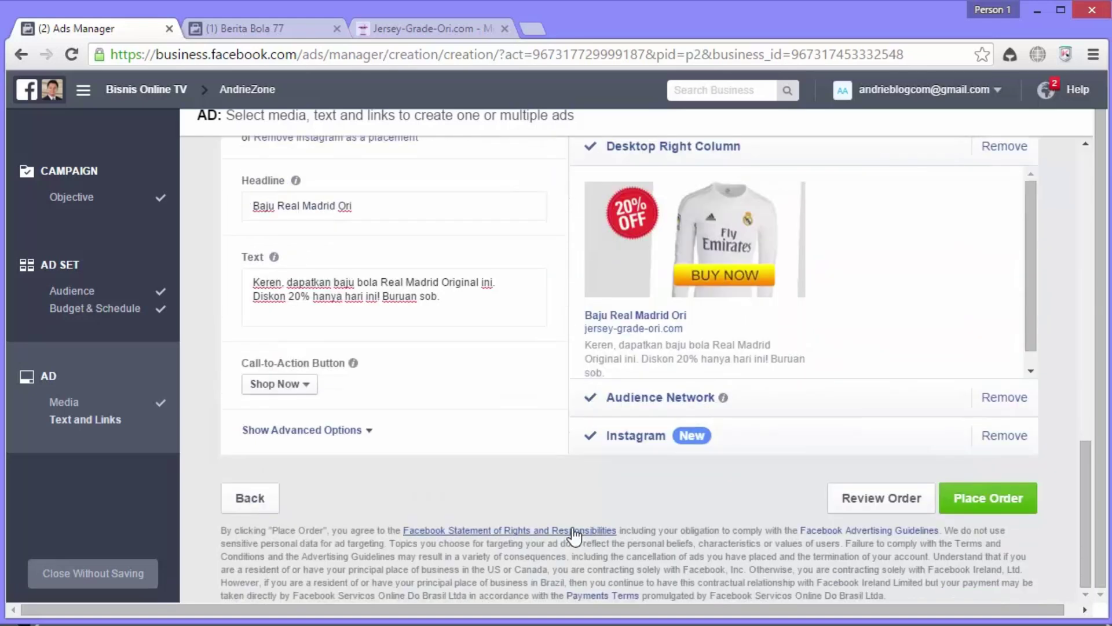
click(874, 497)
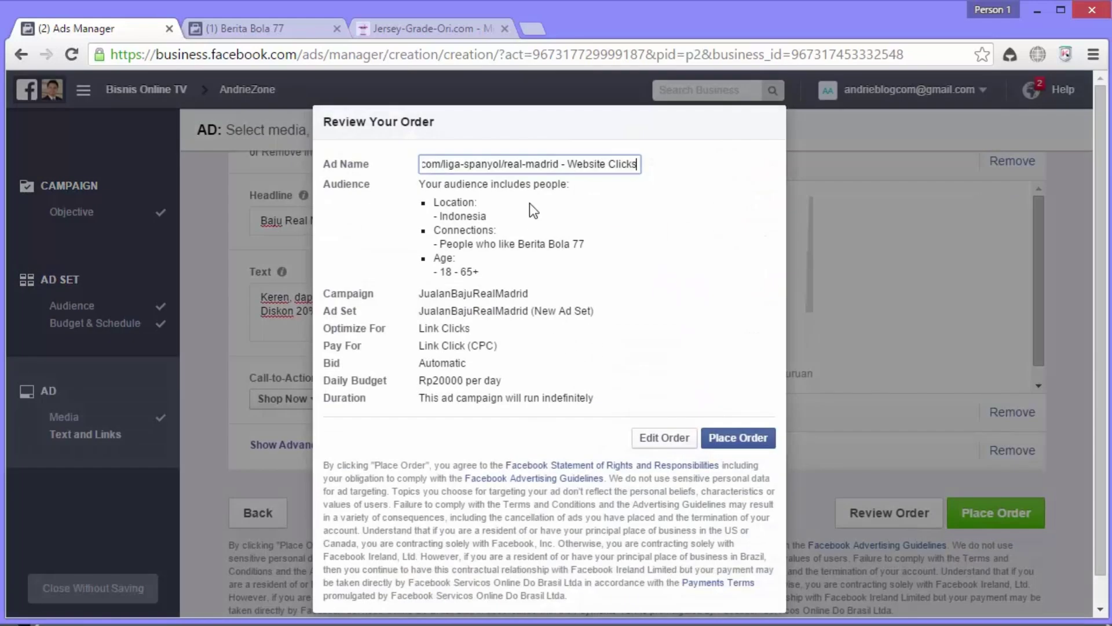
triple_click(522, 162)
text(jualabj)
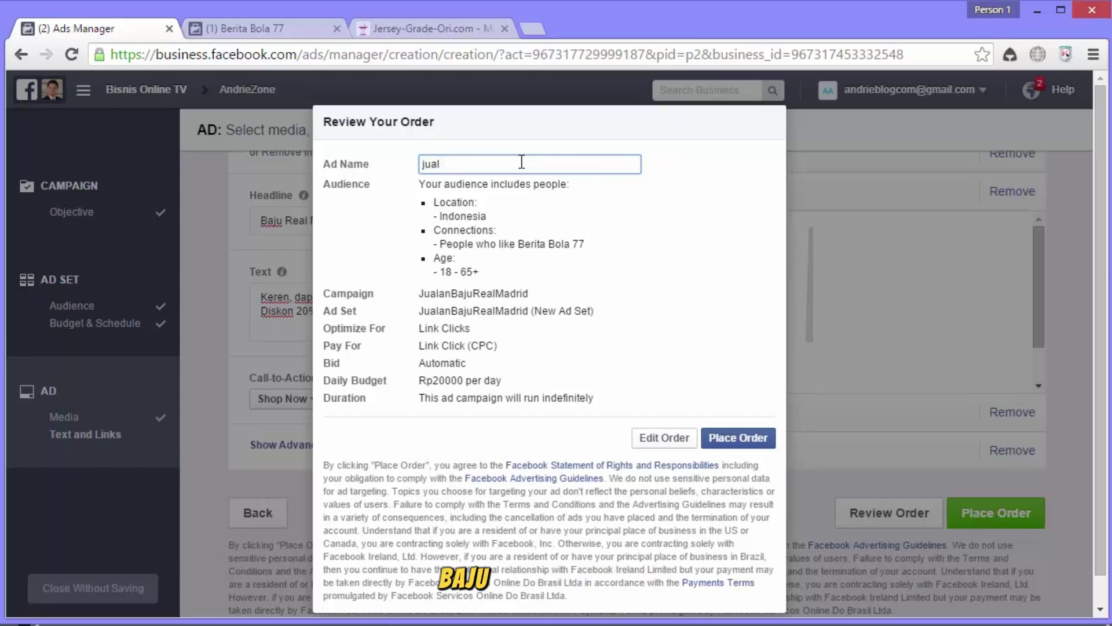
text(bajure)
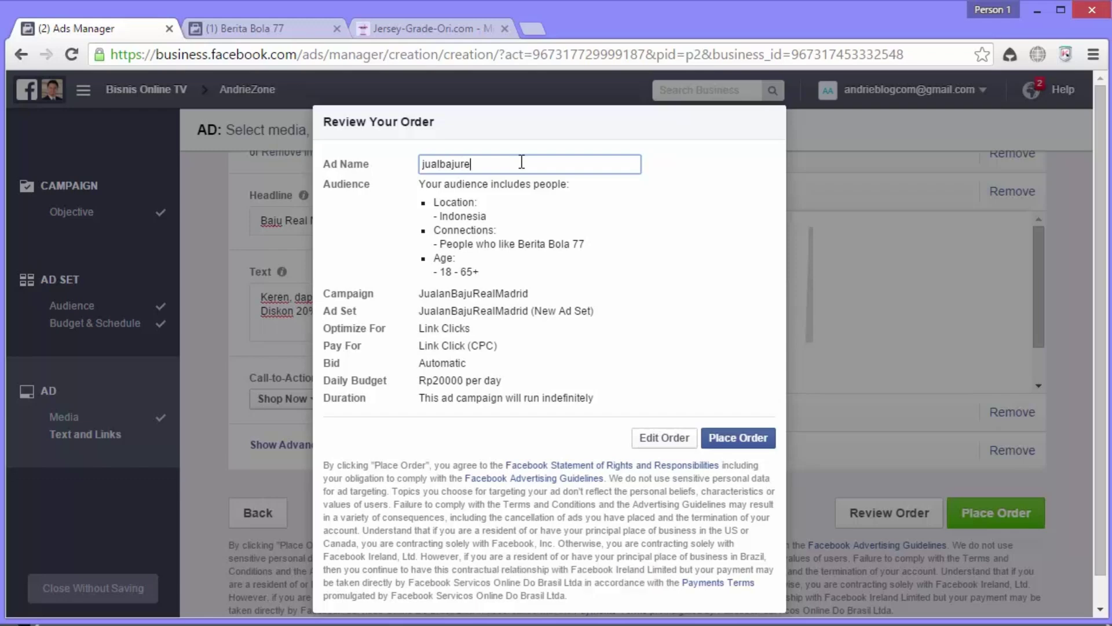
text(almadrid)
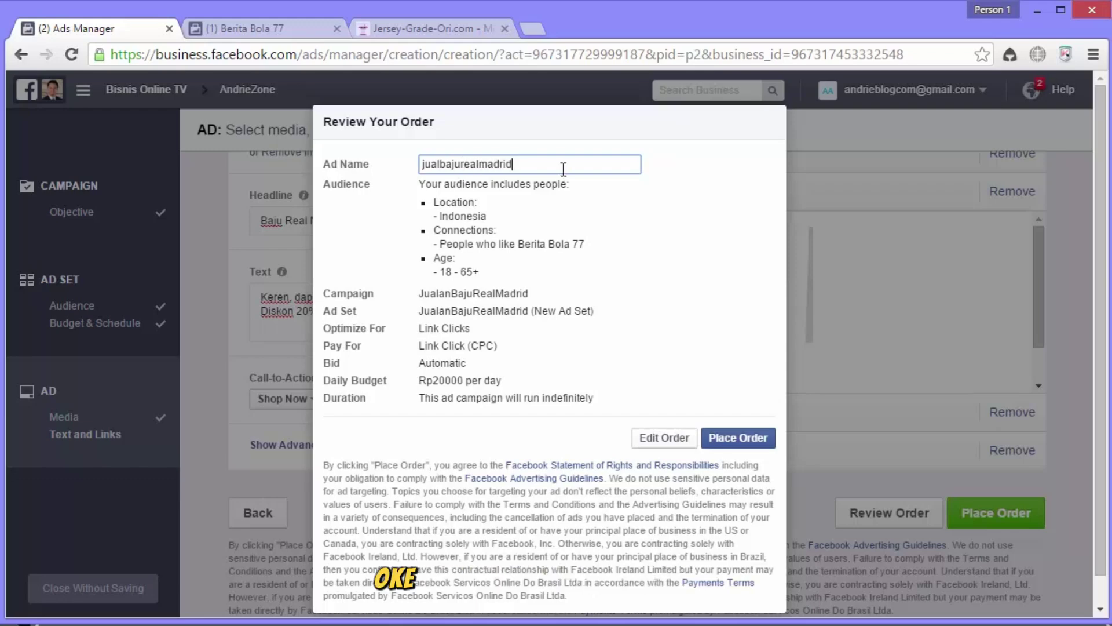
click(683, 203)
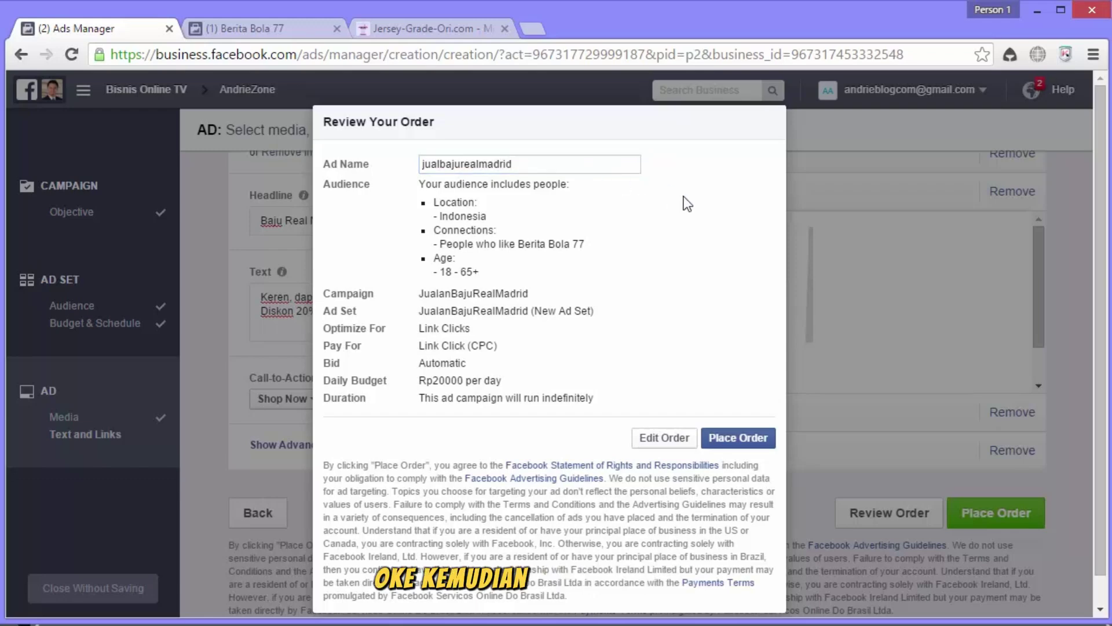
Step: Check the order's location, page connection, age range, campaign and daily budget, and try to place the order
drag(443, 218, 518, 223)
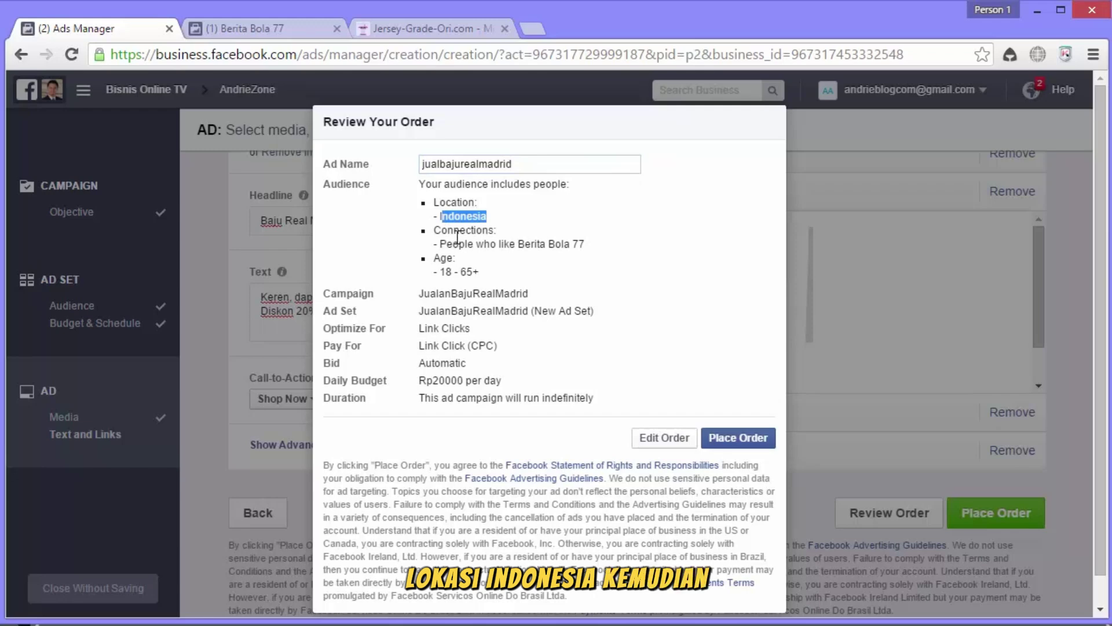
click(444, 246)
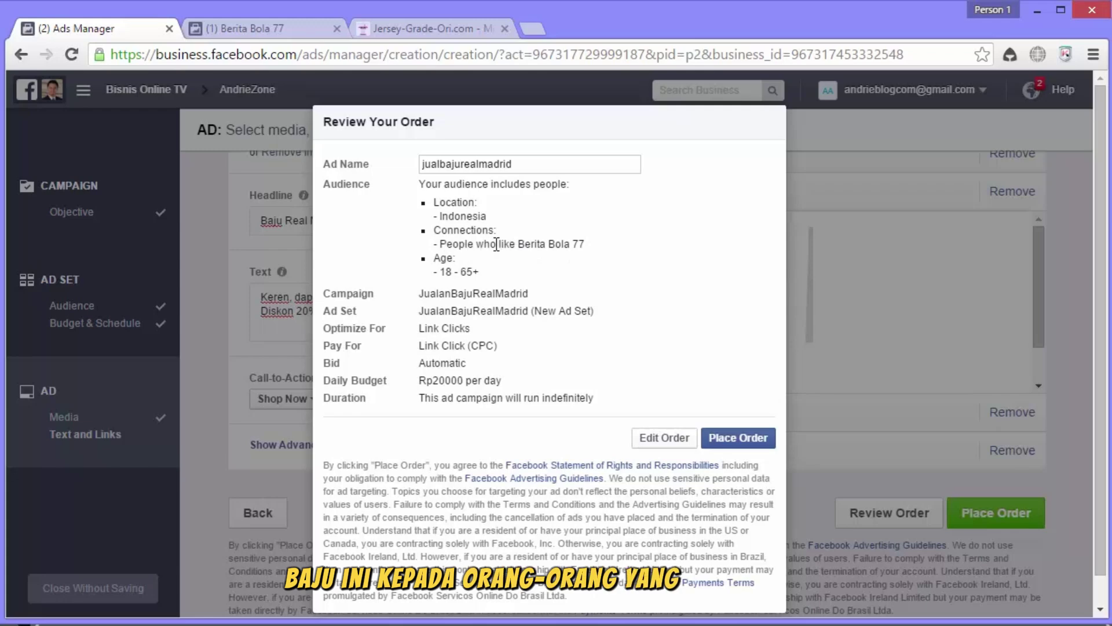
drag(519, 243, 607, 251)
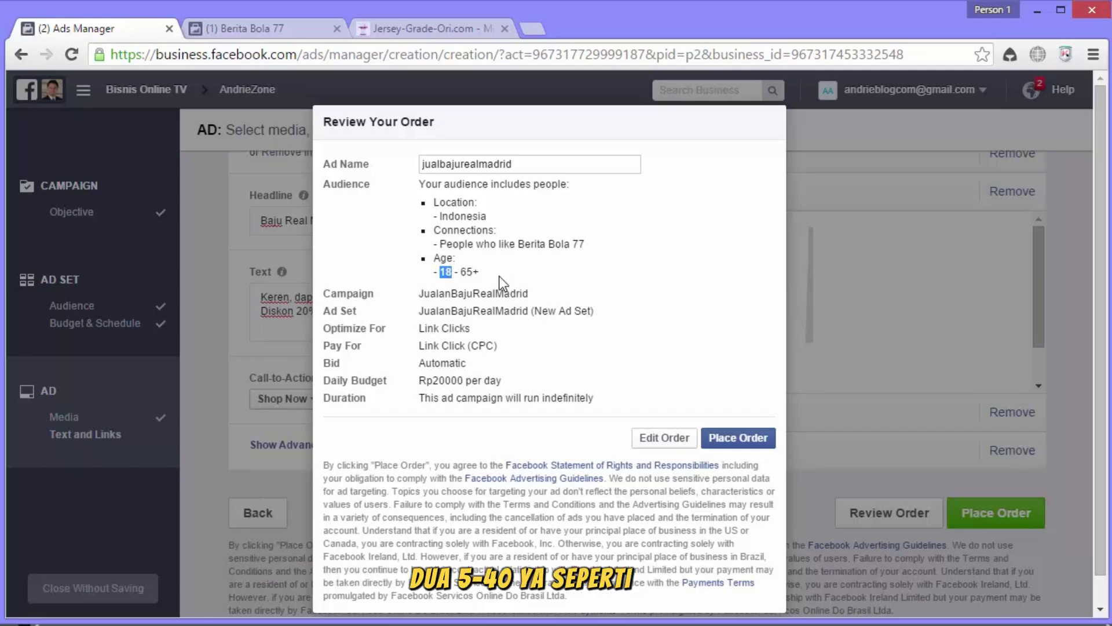
click(420, 296)
drag(432, 381, 442, 381)
click(531, 343)
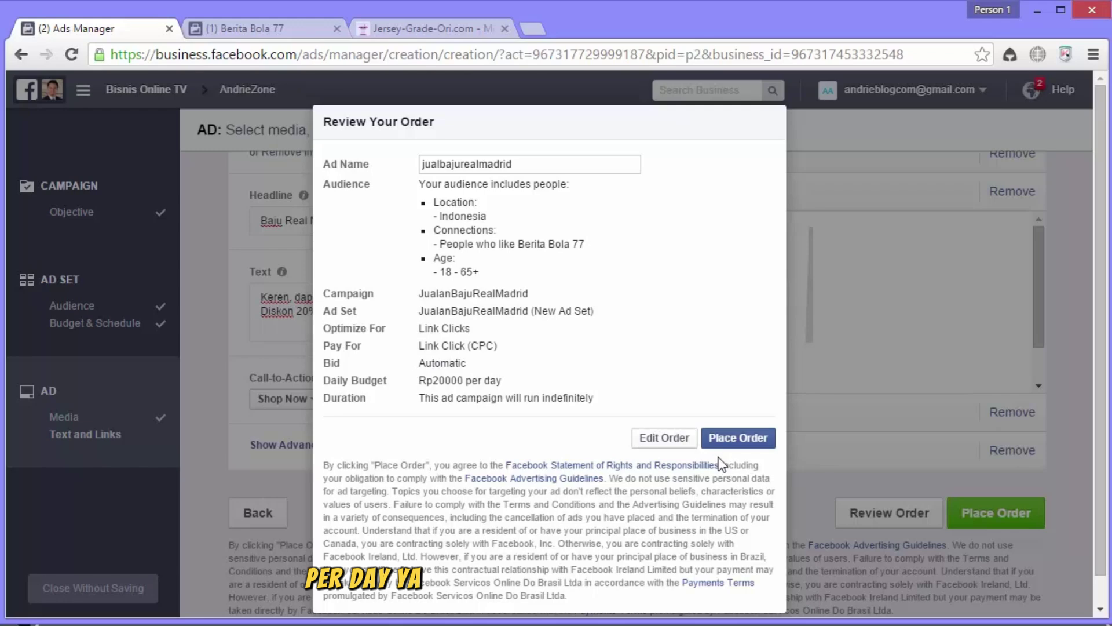
click(733, 442)
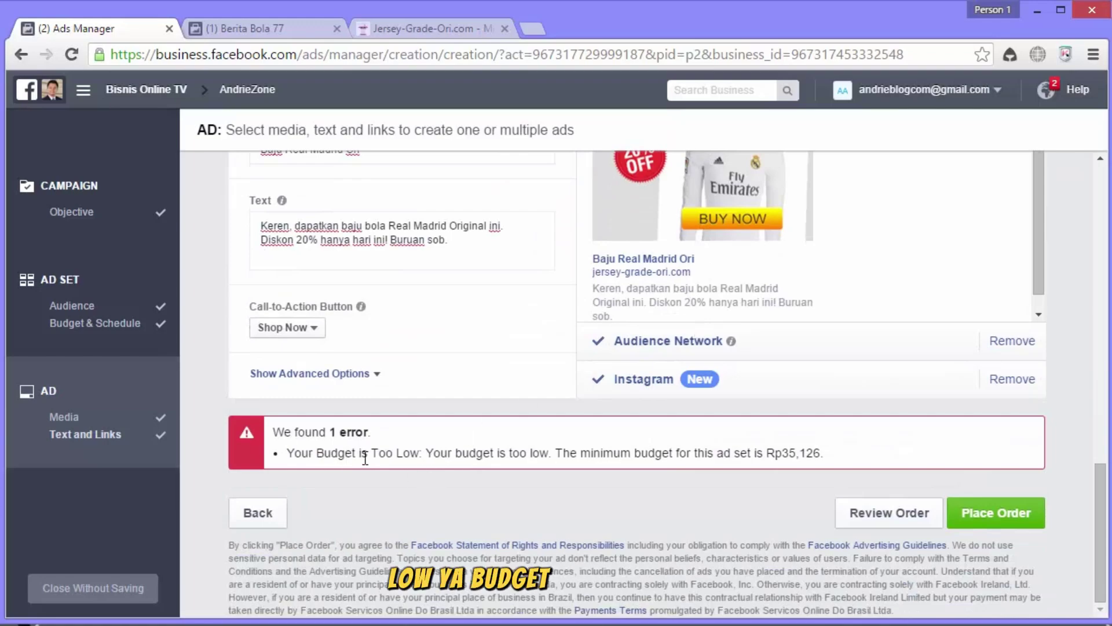
Step: Look over the ad page's order error, return to the ad set, and examine its daily budget, schedule and bidding settings
scroll(413, 492, up, 15)
scroll(419, 489, down, 15)
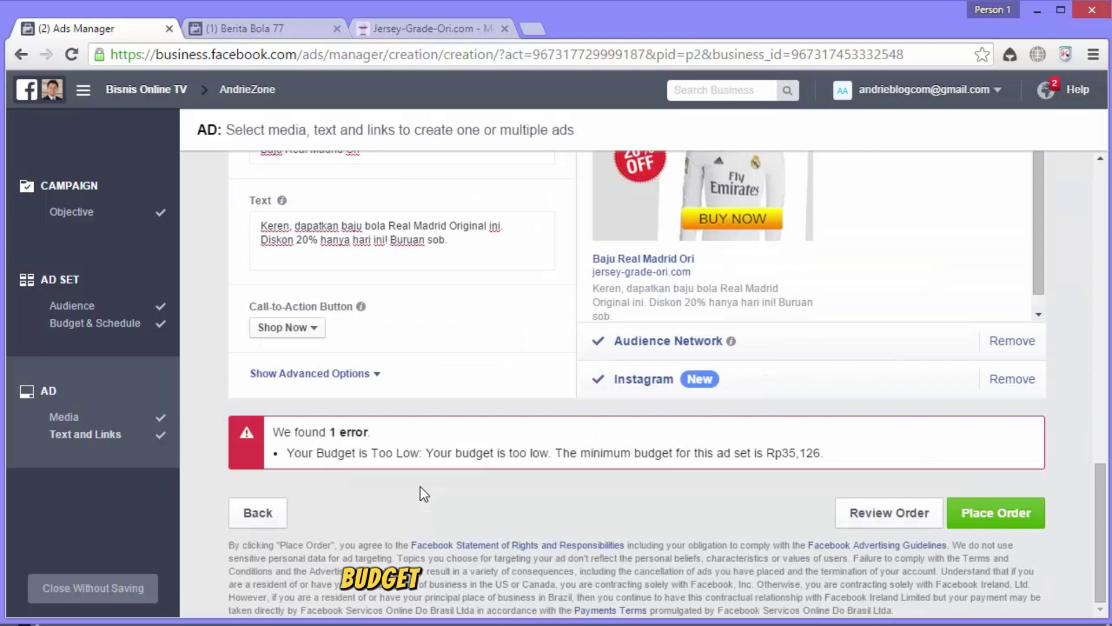
click(255, 517)
scroll(560, 380, down, 5)
scroll(561, 380, down, 6)
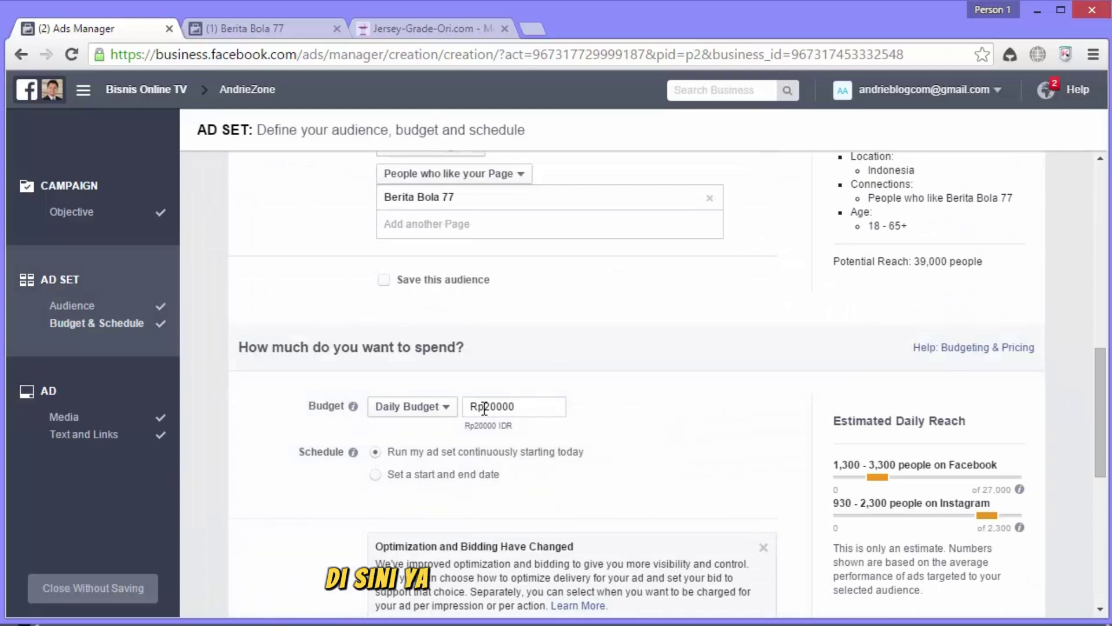
scroll(682, 353, down, 8)
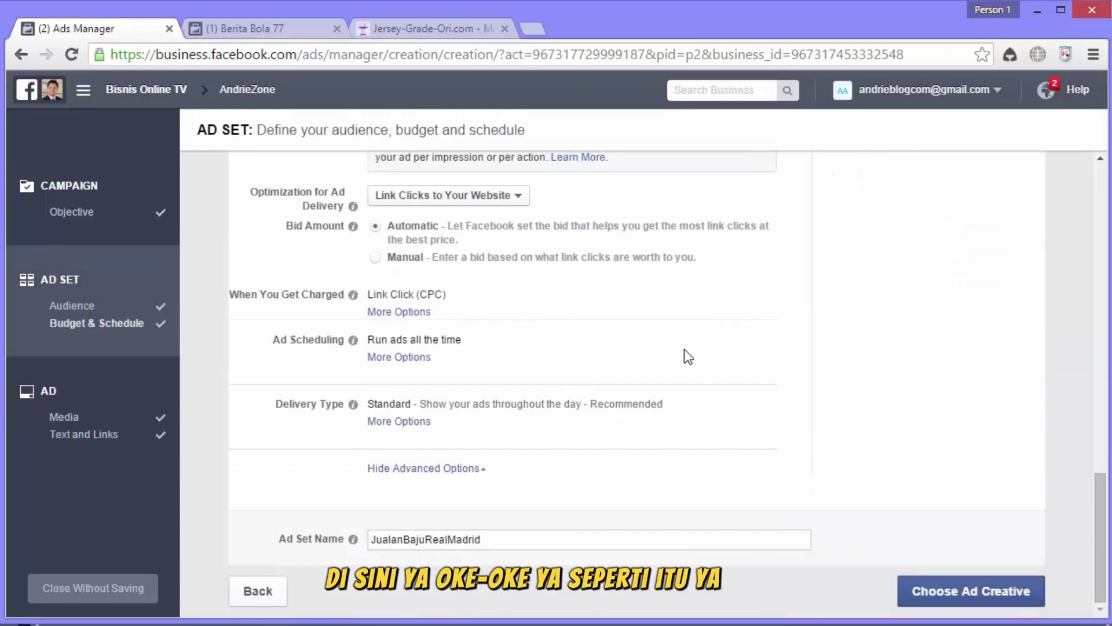